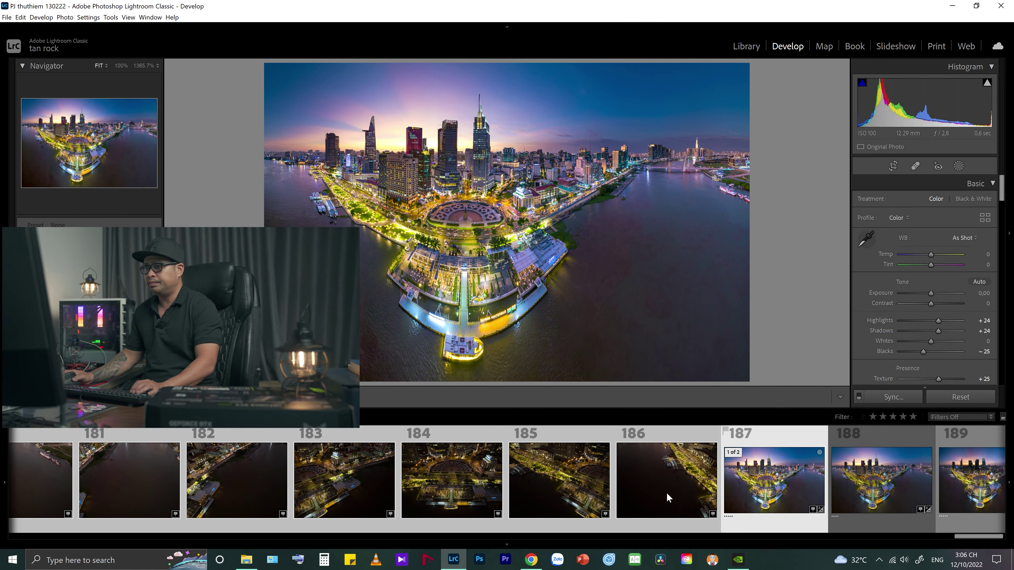
Collapse the stack of raw aerial frames in the filmstrip from its first photo
{"action": "scroll", "coordinate": [663, 493], "scroll_direction": "up", "scroll_amount": 10}
{"action": "scroll", "coordinate": [637, 499], "scroll_direction": "up", "scroll_amount": 15}
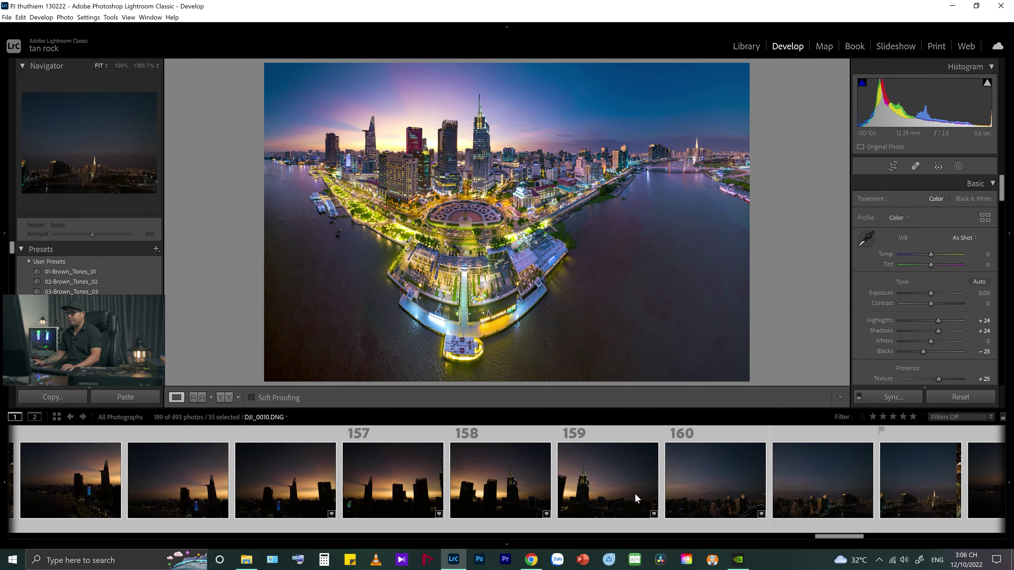
{"action": "scroll", "coordinate": [637, 499], "scroll_direction": "down", "scroll_amount": 5}
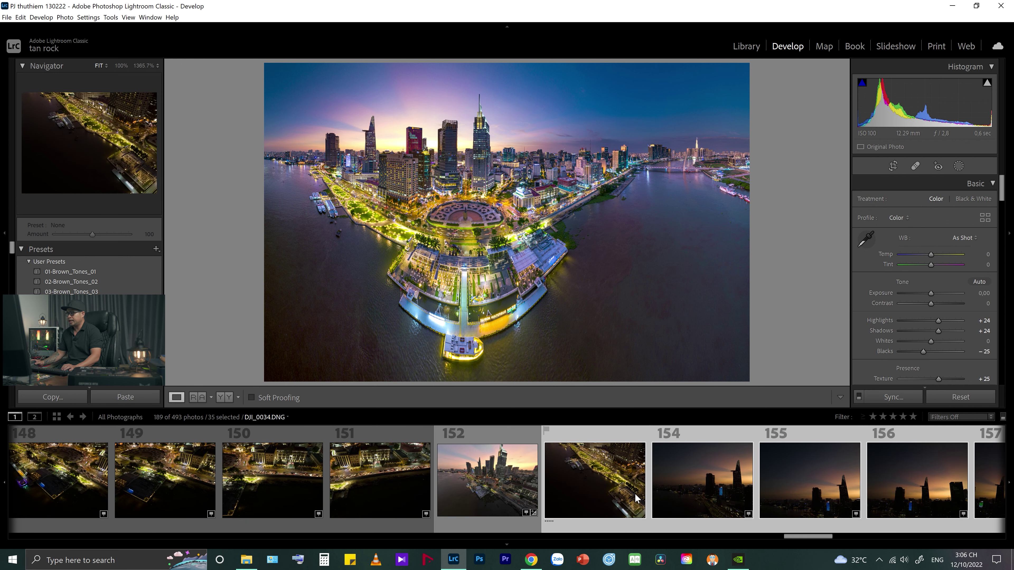
{"action": "left_click", "coordinate": [556, 449]}
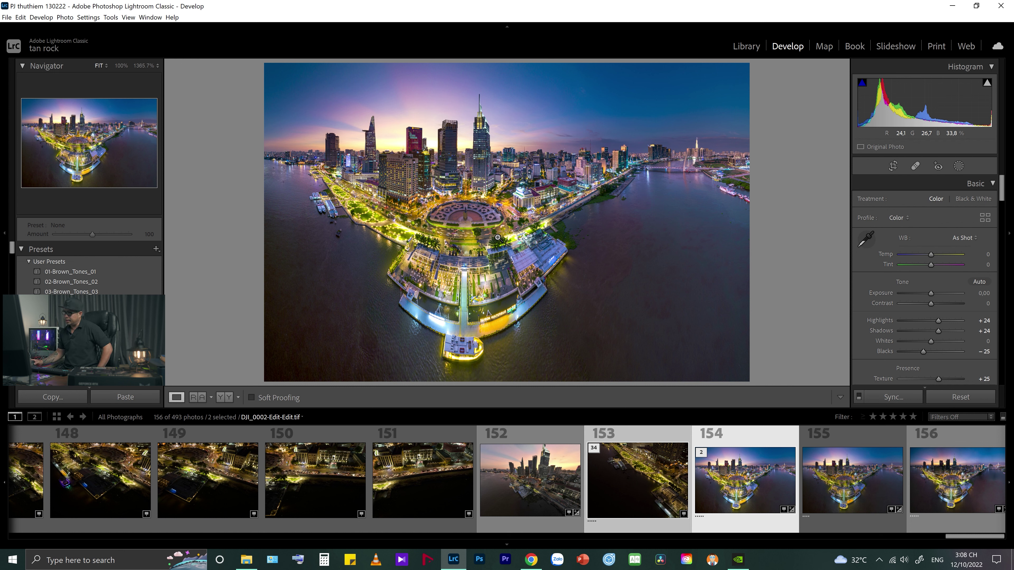
Expand the 34-photo raw stack in the filmstrip and open its first frame, DJI_0034.DNG
{"action": "left_click", "coordinate": [597, 450]}
{"action": "scroll", "coordinate": [515, 483], "scroll_direction": "down", "scroll_amount": 3}
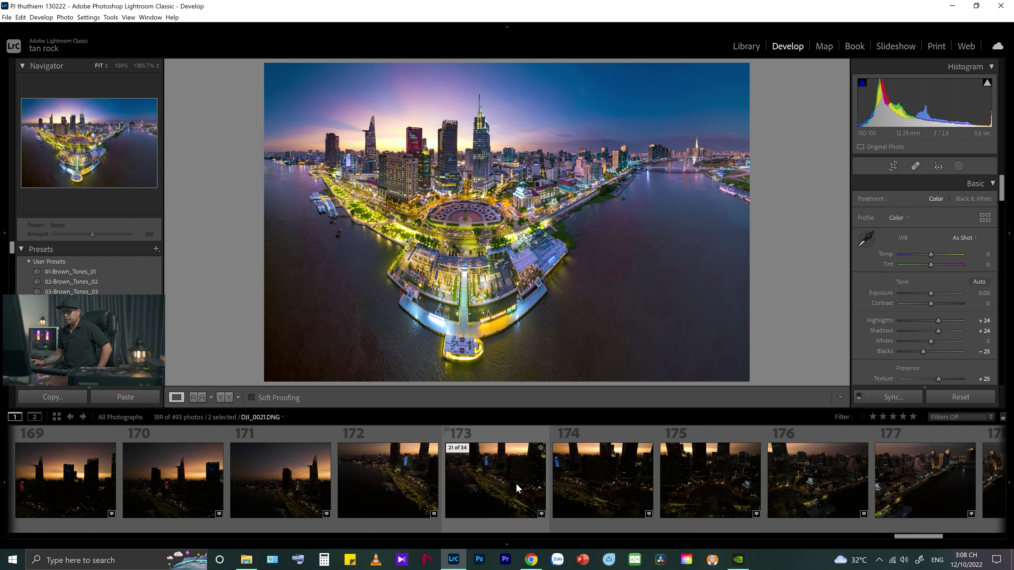
{"action": "scroll", "coordinate": [515, 483], "scroll_direction": "up", "scroll_amount": 3}
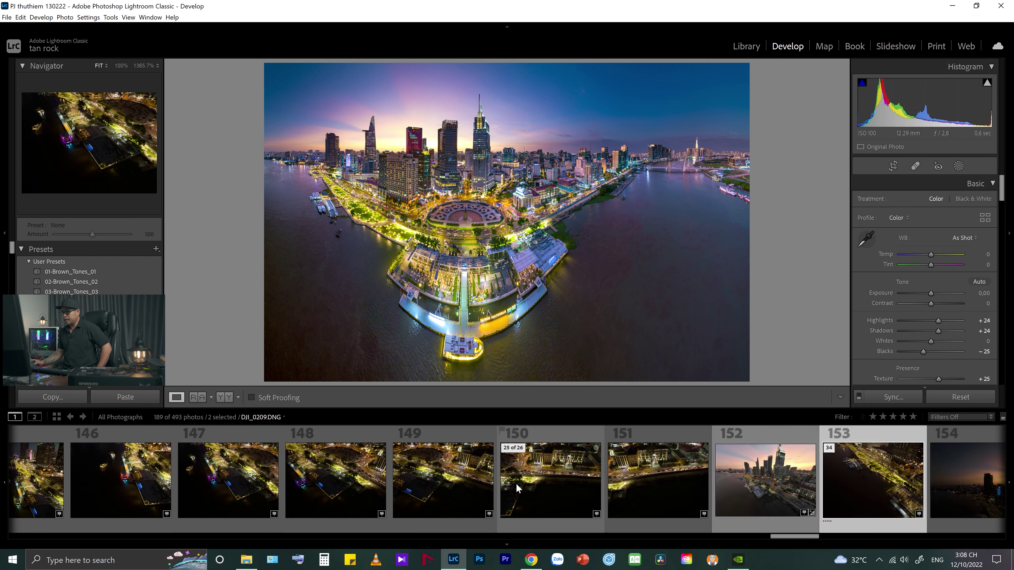
{"action": "scroll", "coordinate": [516, 483], "scroll_direction": "down", "scroll_amount": 1}
{"action": "scroll", "coordinate": [516, 483], "scroll_direction": "down", "scroll_amount": 3}
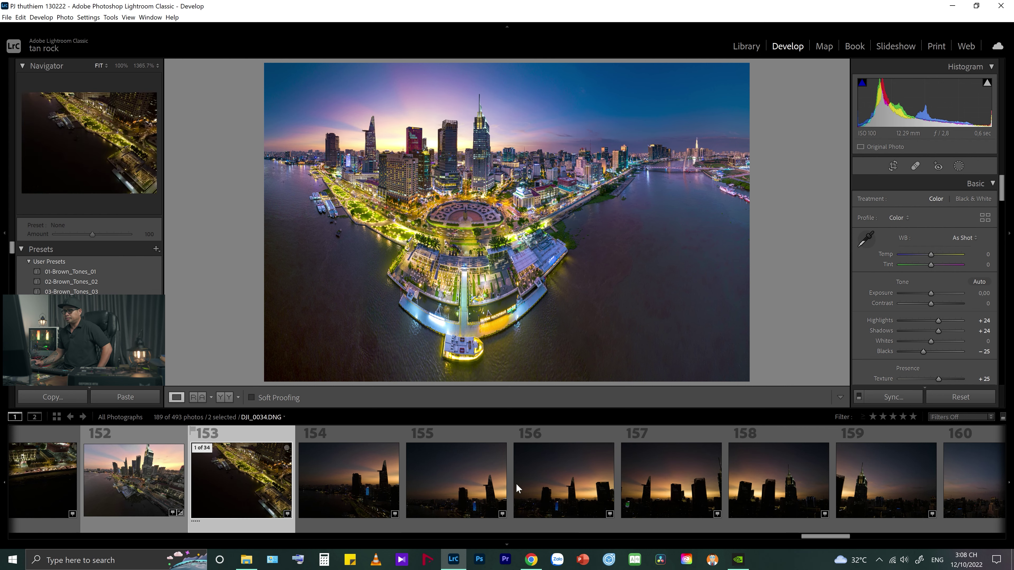
{"action": "left_click", "coordinate": [250, 479]}
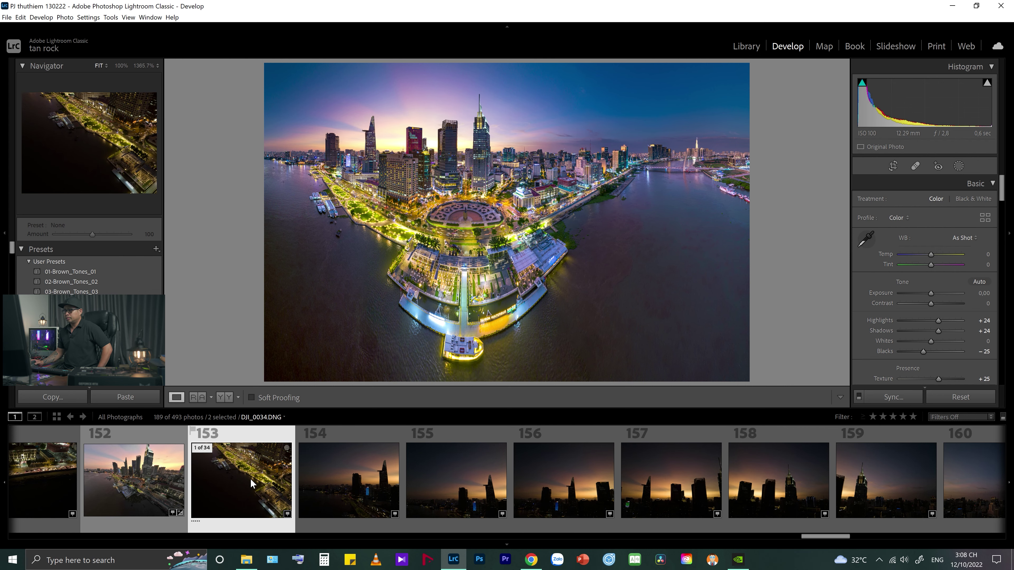
View the sunset skyline frames DJI_0002.DNG through DJI_0006.DNG one after another
{"action": "left_click", "coordinate": [335, 489]}
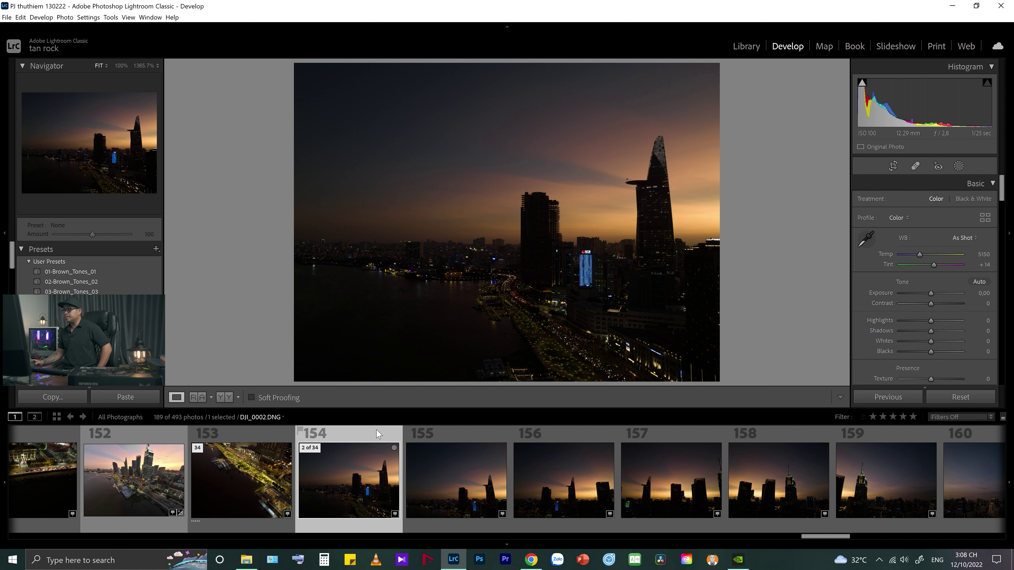
{"action": "left_click", "coordinate": [448, 474]}
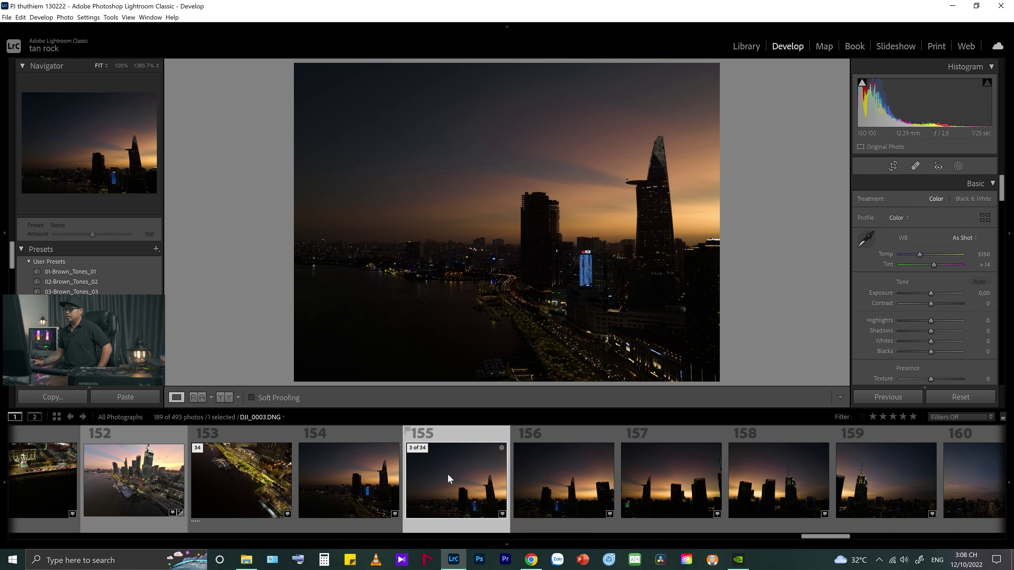
{"action": "left_click", "coordinate": [537, 482]}
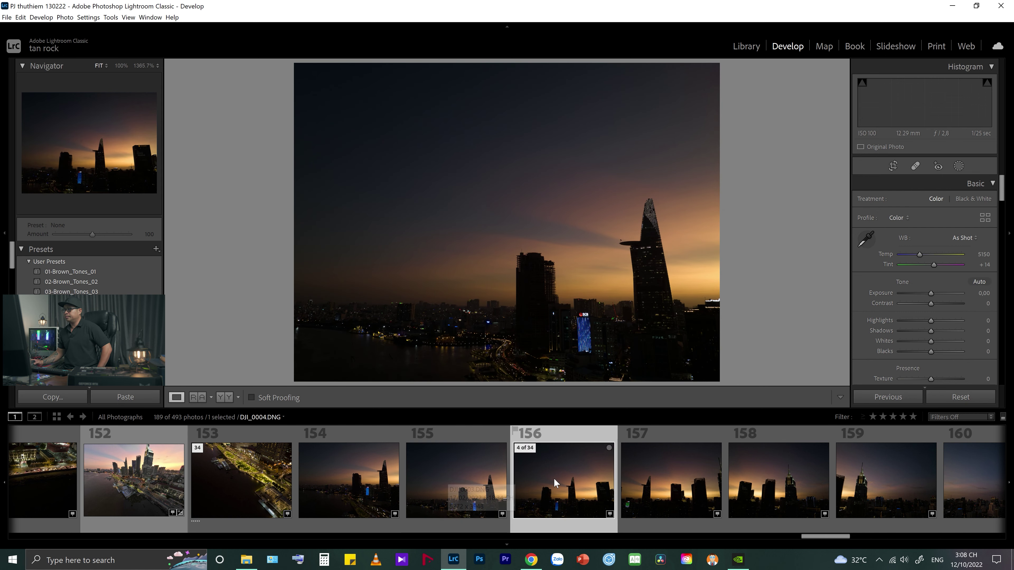
{"action": "left_click", "coordinate": [671, 494]}
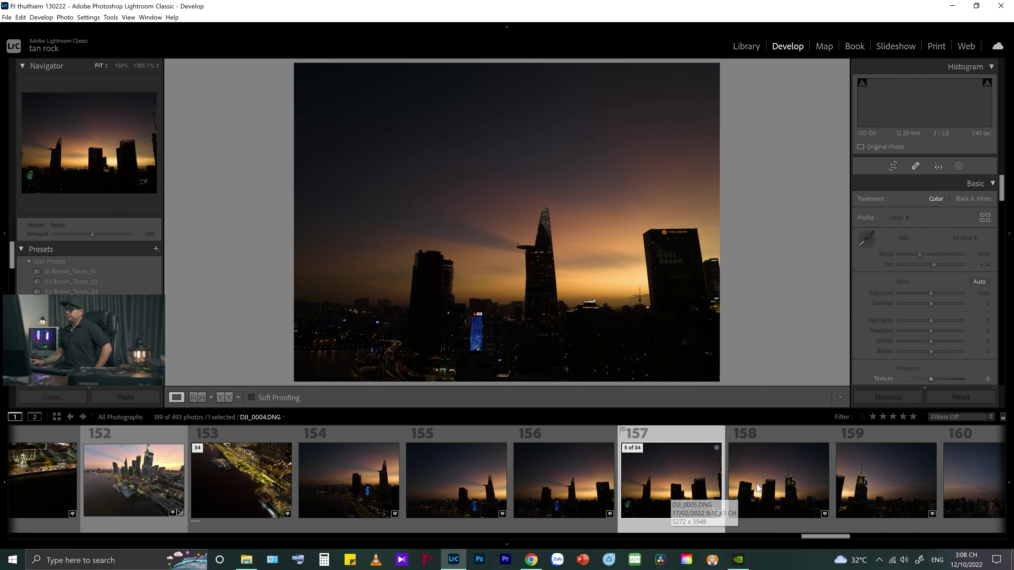
{"action": "left_click", "coordinate": [757, 488]}
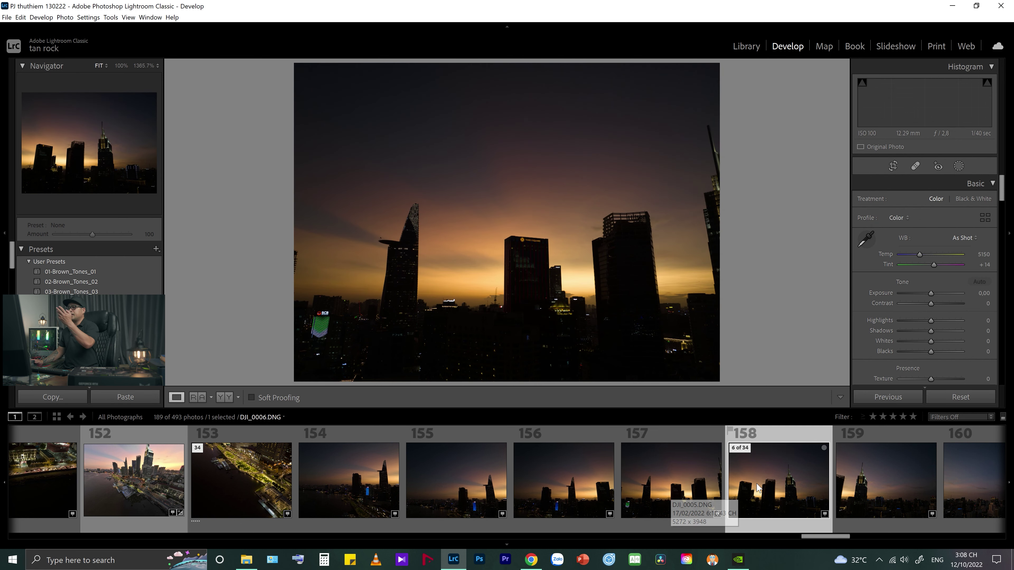
View the following skyline frames in turn, from DJI_0007.DNG through DJI_0011.DNG
{"action": "scroll", "coordinate": [659, 483], "scroll_direction": "down", "scroll_amount": 3}
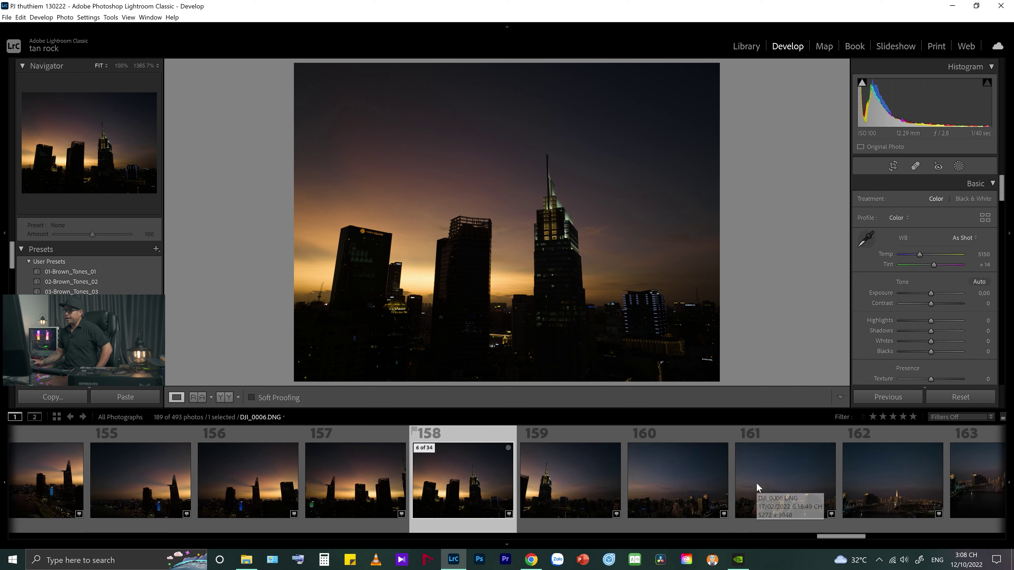
{"action": "left_click", "coordinate": [555, 478]}
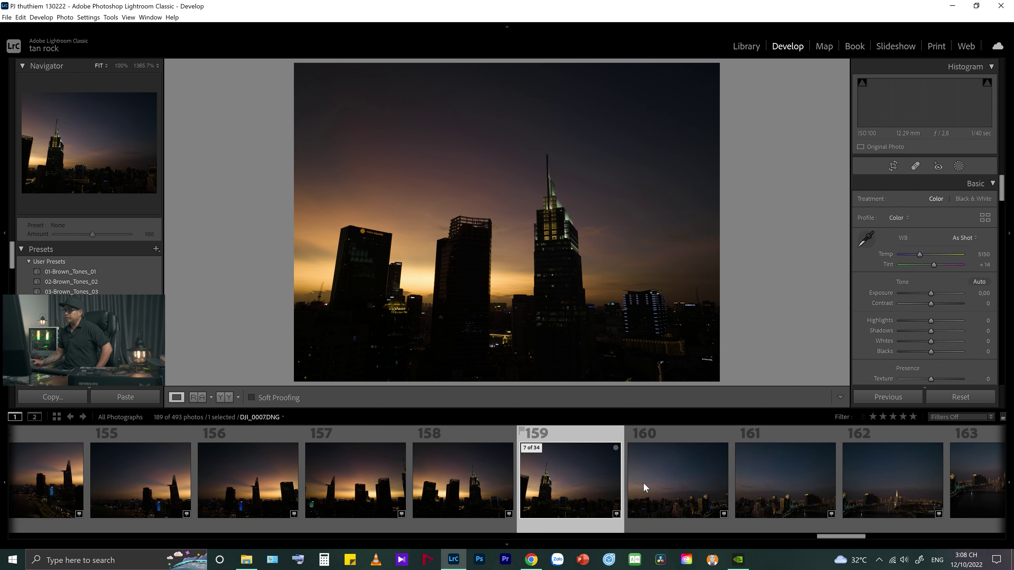
{"action": "left_click", "coordinate": [686, 482]}
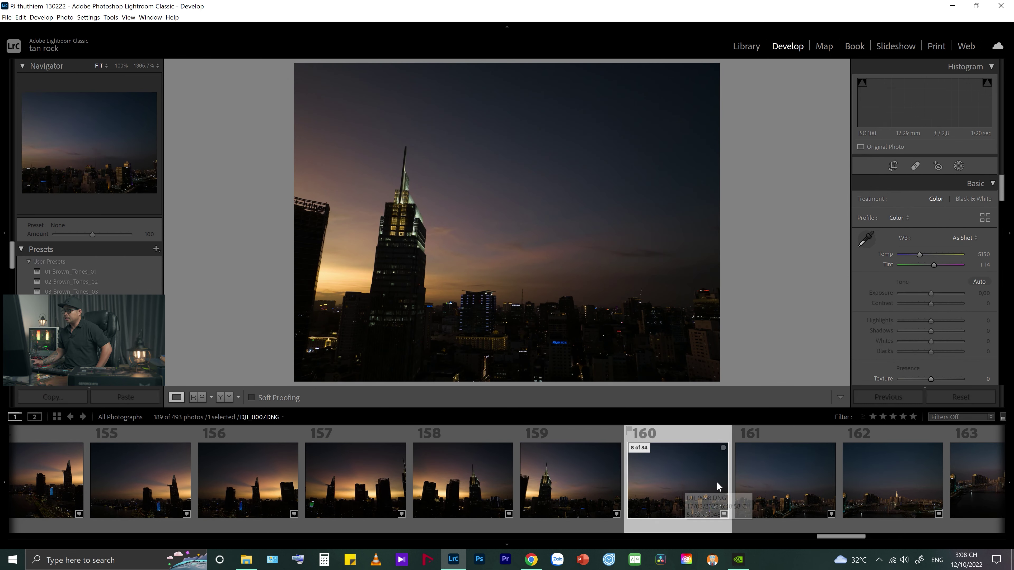
{"action": "left_click", "coordinate": [779, 474]}
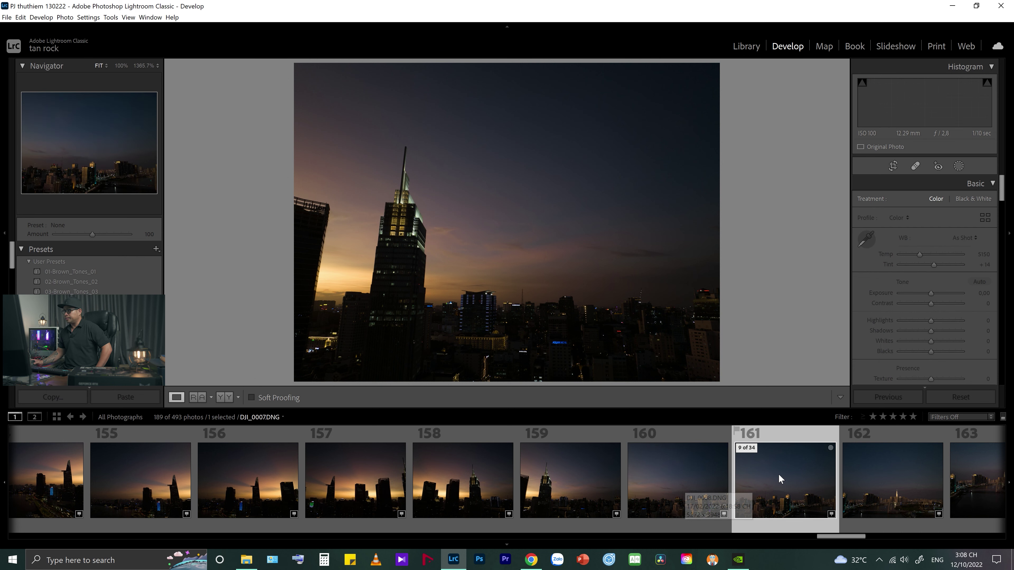
{"action": "scroll", "coordinate": [818, 480], "scroll_direction": "down", "scroll_amount": 3}
{"action": "left_click", "coordinate": [596, 485]}
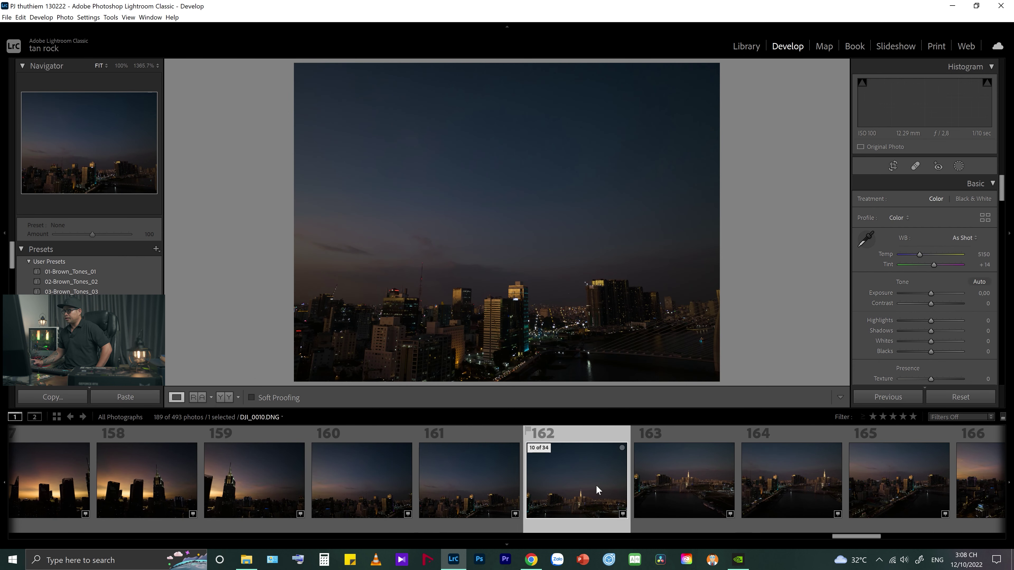
{"action": "left_click", "coordinate": [668, 492]}
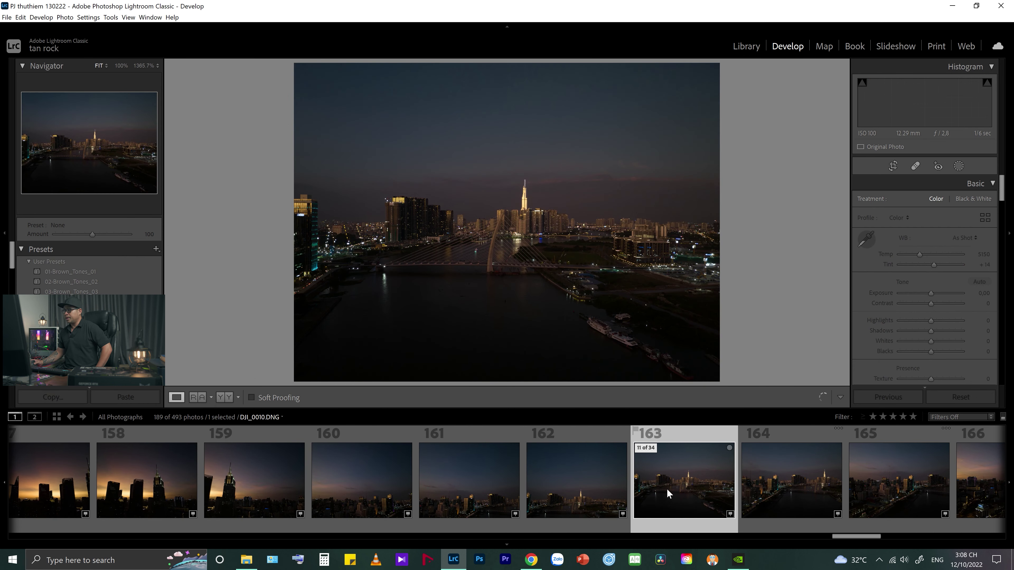
Compare the neighbouring river and bridge frames DJI_0010.DNG through DJI_0013.DNG to examine how the rows overlap
{"action": "scroll", "coordinate": [667, 489], "scroll_direction": "down", "scroll_amount": 3}
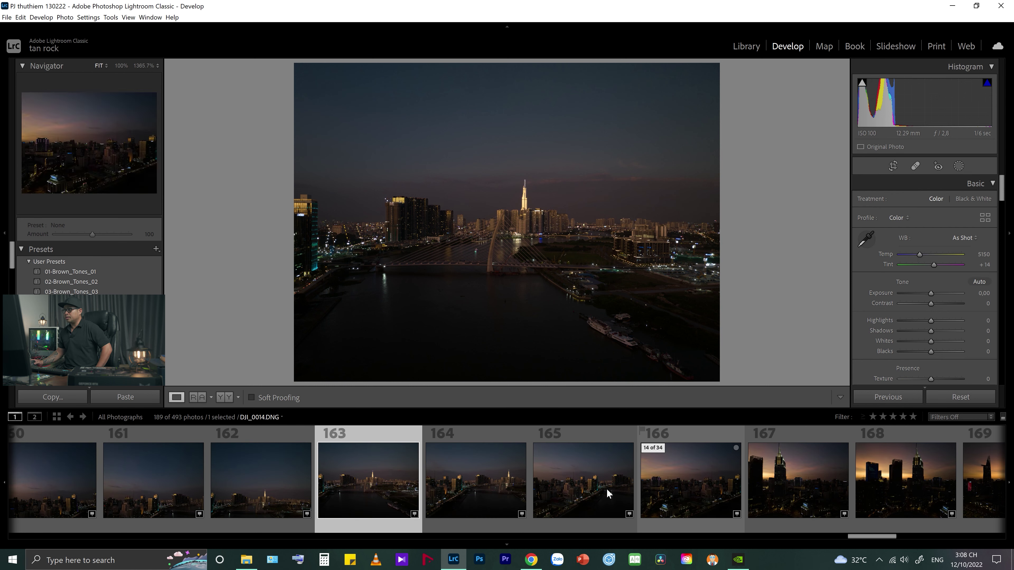
{"action": "left_click", "coordinate": [493, 478]}
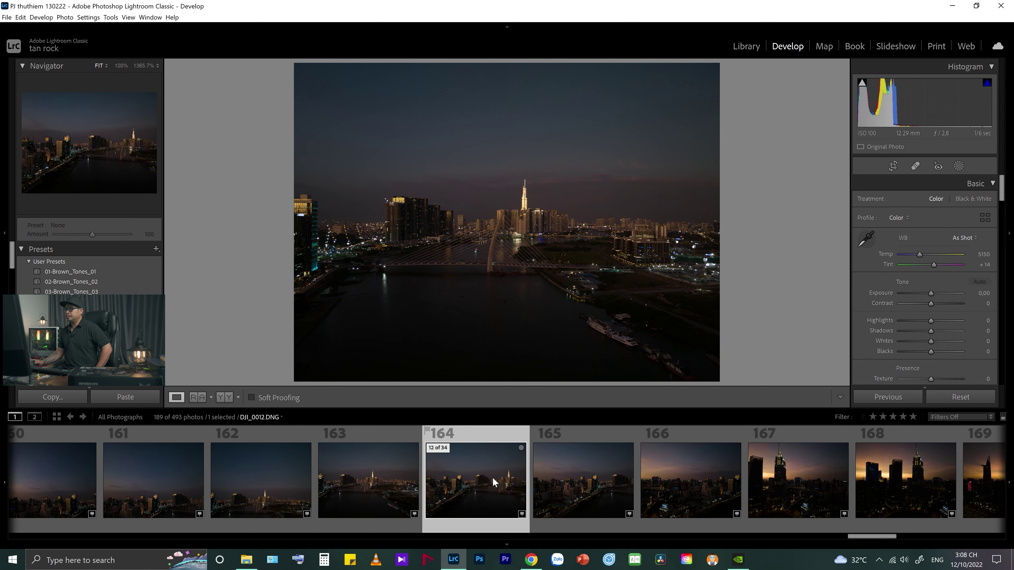
{"action": "left_click", "coordinate": [357, 478]}
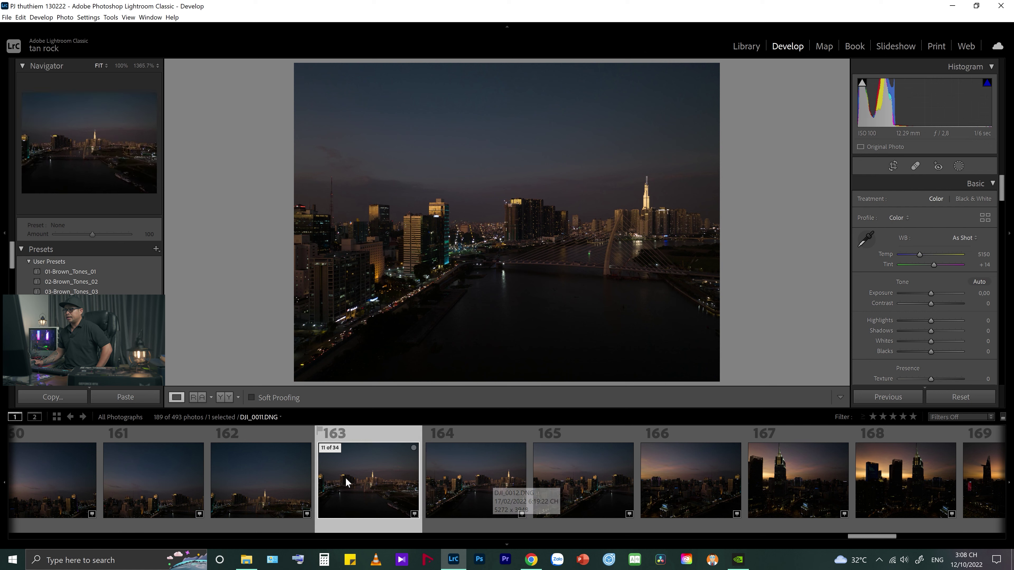
{"action": "left_click", "coordinate": [281, 483]}
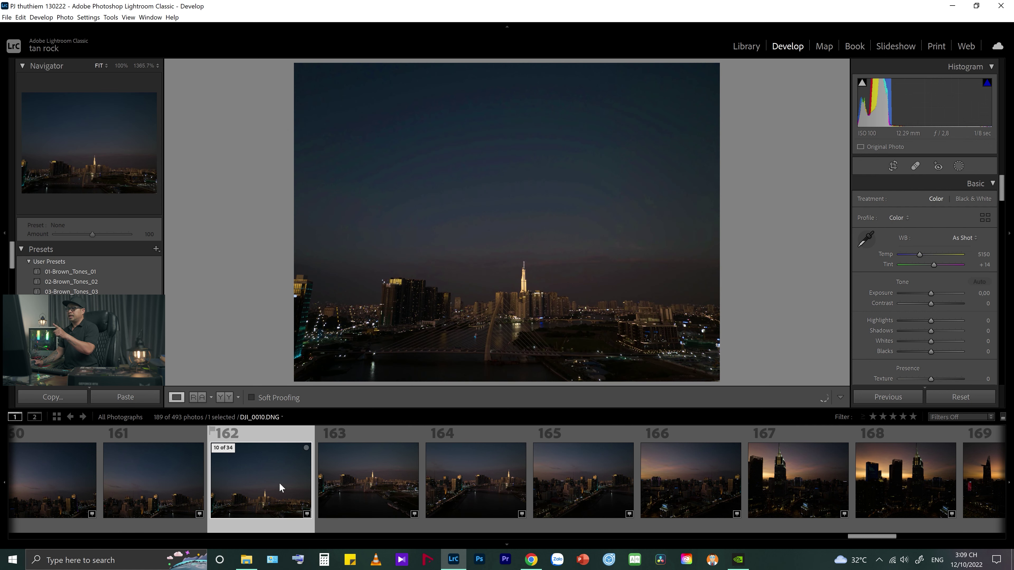
{"action": "left_click", "coordinate": [366, 487]}
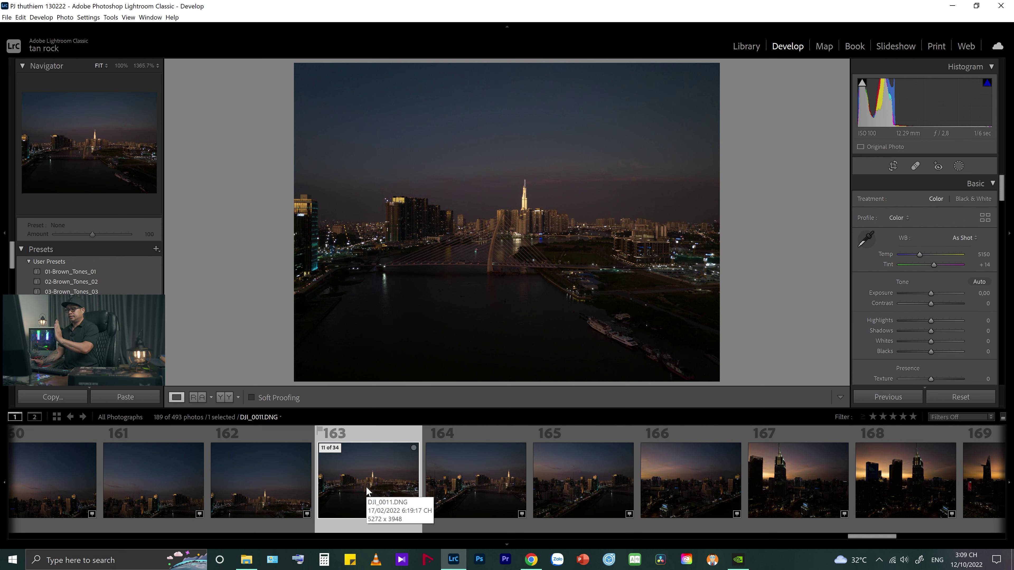
{"action": "left_click", "coordinate": [473, 487]}
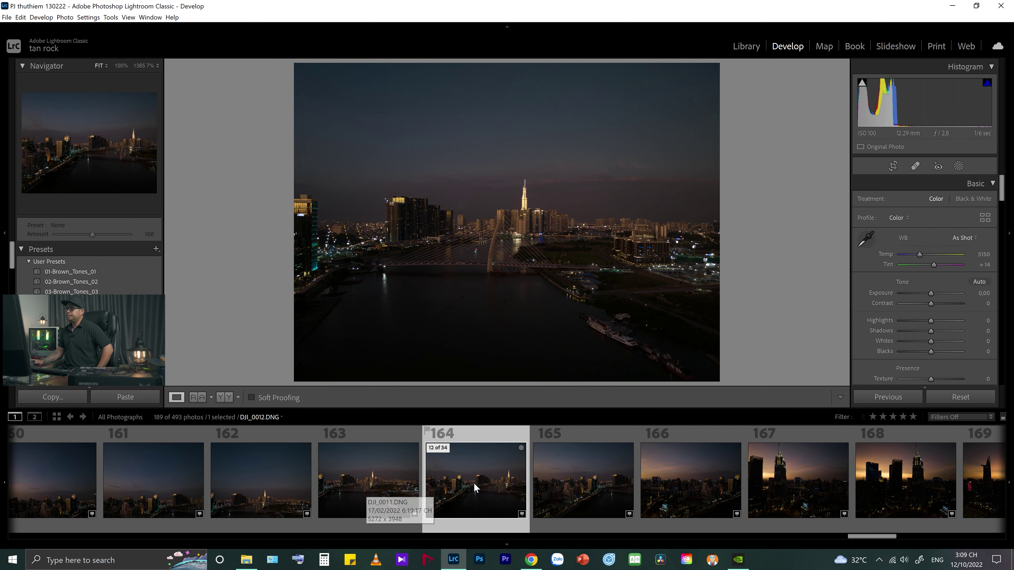
{"action": "left_click", "coordinate": [576, 483]}
{"action": "left_click", "coordinate": [674, 485]}
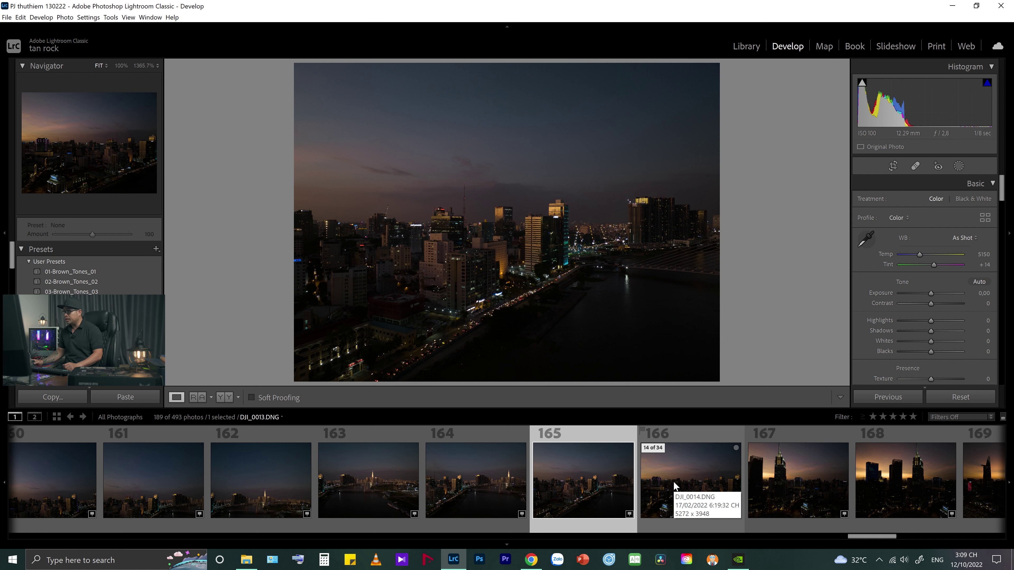
Open the stack's last frame, DJI_0035.DNG, and show the info overlay with its exposure and lens settings
{"action": "scroll", "coordinate": [674, 485], "scroll_direction": "down", "scroll_amount": 6}
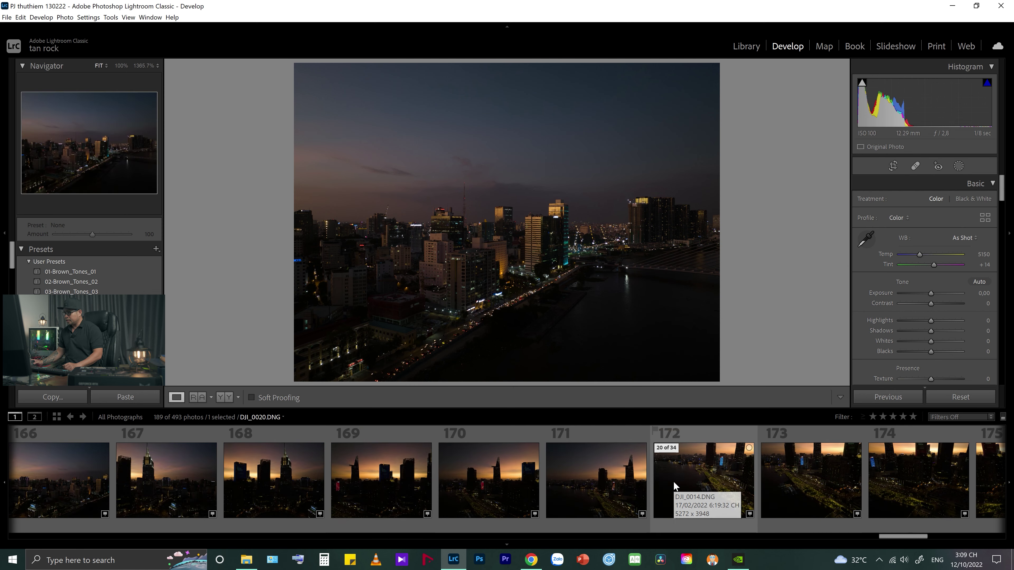
{"action": "scroll", "coordinate": [673, 485], "scroll_direction": "down", "scroll_amount": 8}
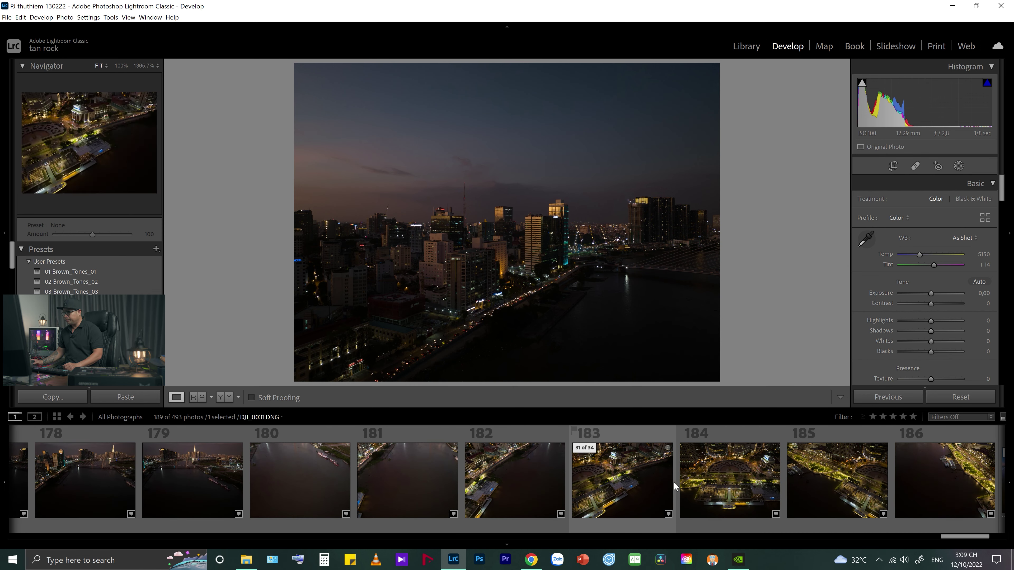
{"action": "scroll", "coordinate": [673, 486], "scroll_direction": "up", "scroll_amount": 3}
{"action": "scroll", "coordinate": [674, 485], "scroll_direction": "down", "scroll_amount": 3}
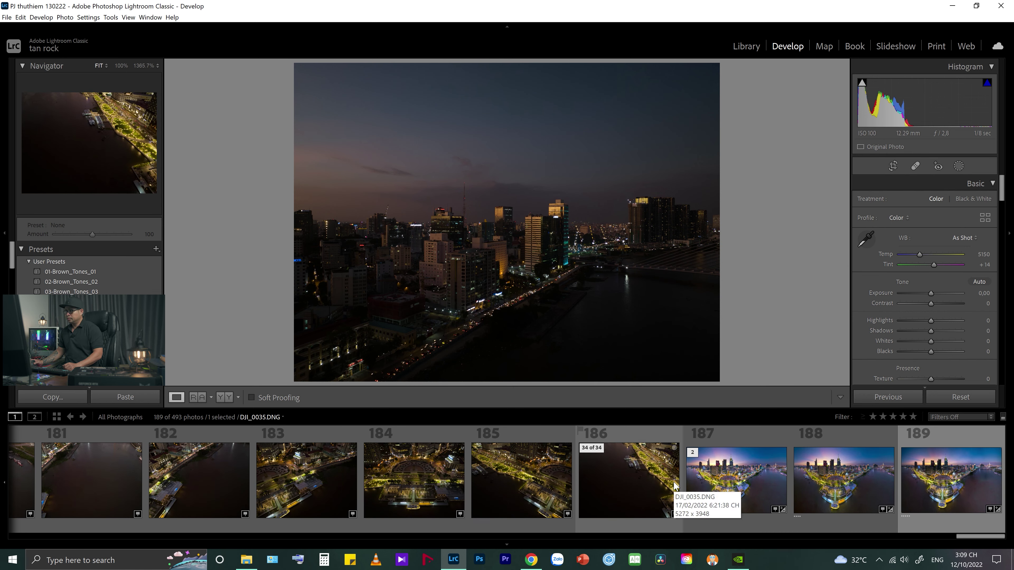
{"action": "left_click", "coordinate": [626, 483]}
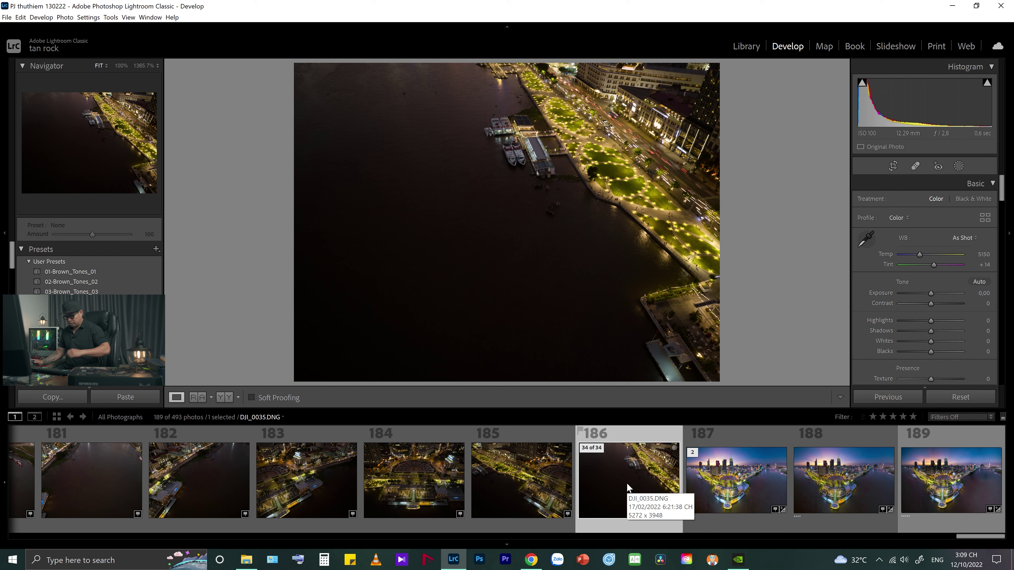
{"action": "key", "text": "i"}
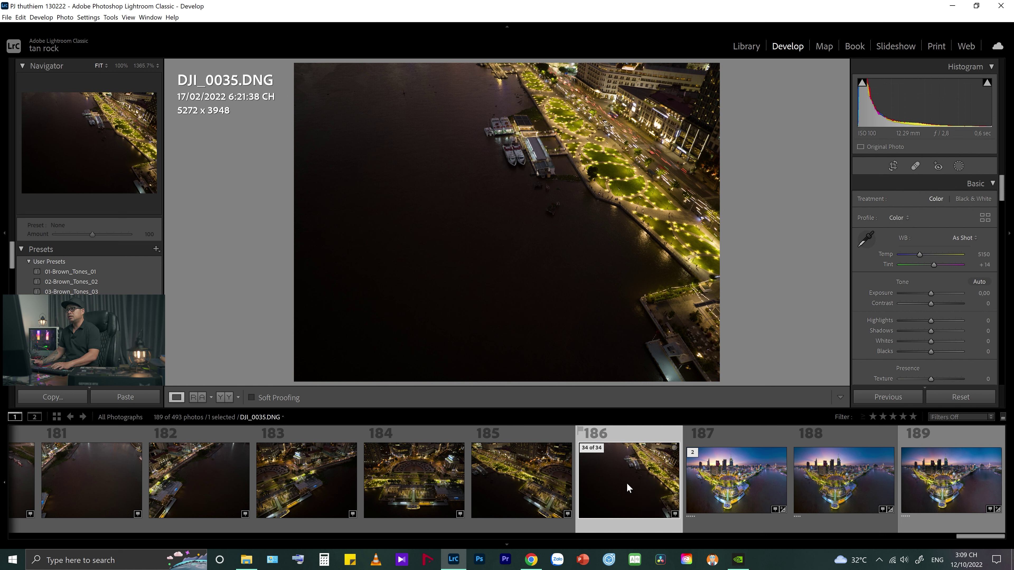
{"action": "key", "text": "i"}
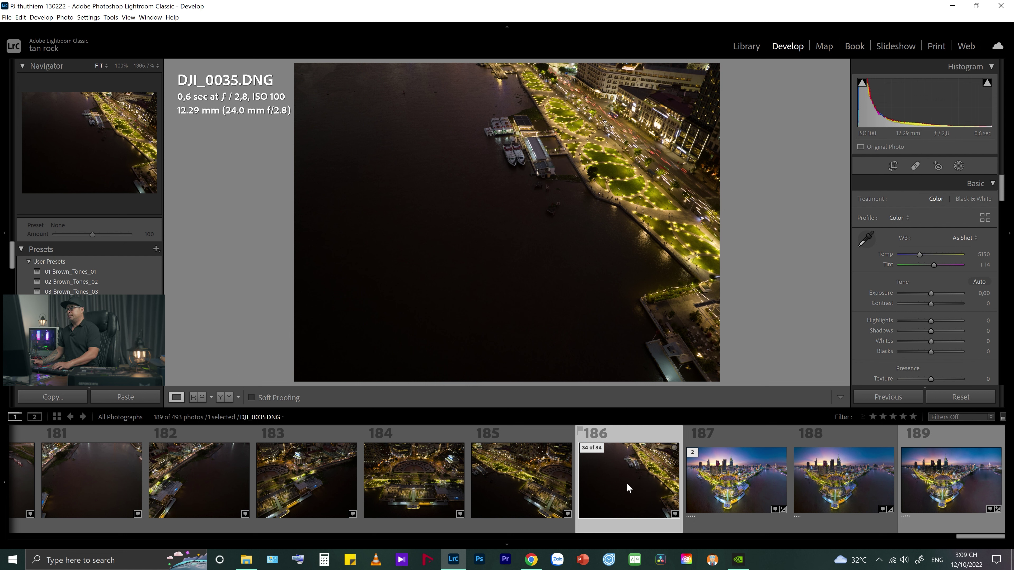
Open the finished panorama DJI_0002-Edit-Edit.tif and look back through the raw frames in the filmstrip
{"action": "left_click", "coordinate": [728, 483]}
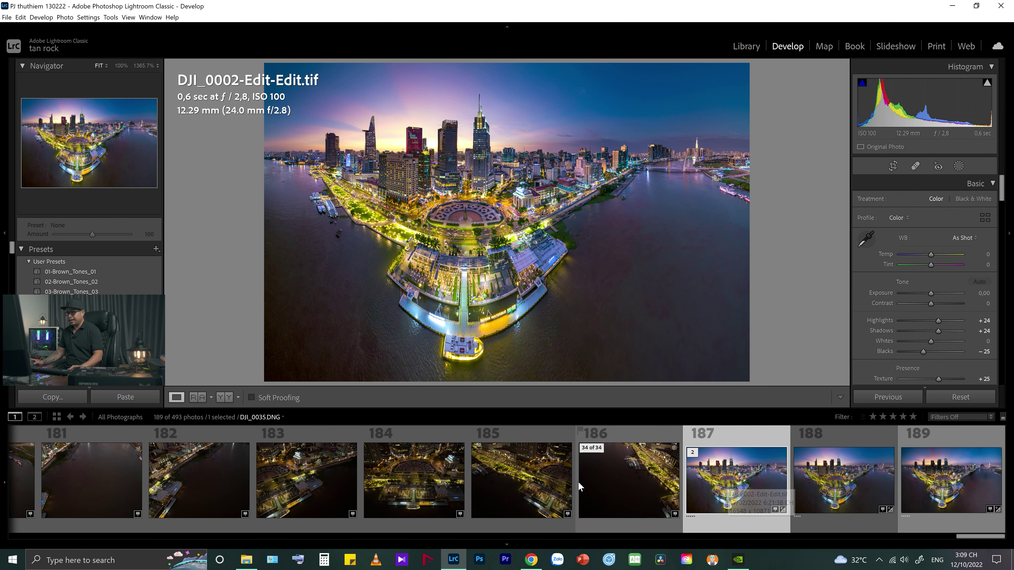
{"action": "scroll", "coordinate": [510, 504], "scroll_direction": "up", "scroll_amount": 10}
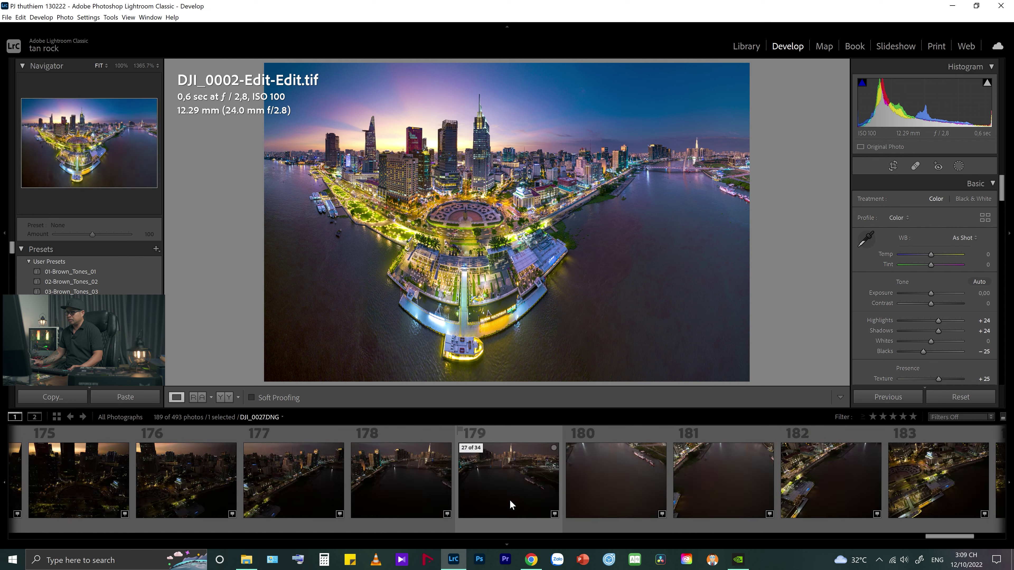
{"action": "scroll", "coordinate": [510, 504], "scroll_direction": "up", "scroll_amount": 9}
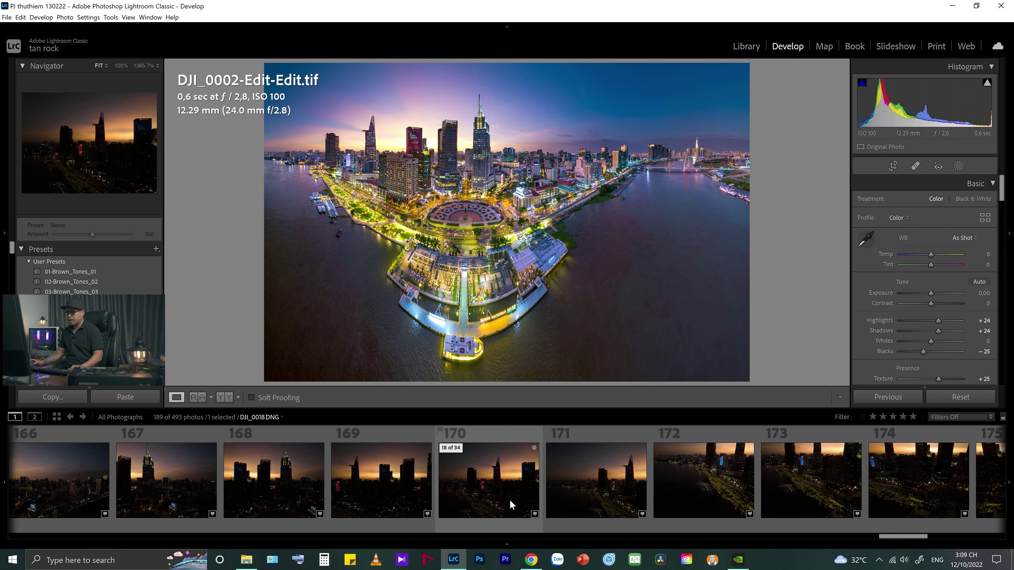
{"action": "scroll", "coordinate": [510, 501], "scroll_direction": "down", "scroll_amount": 20}
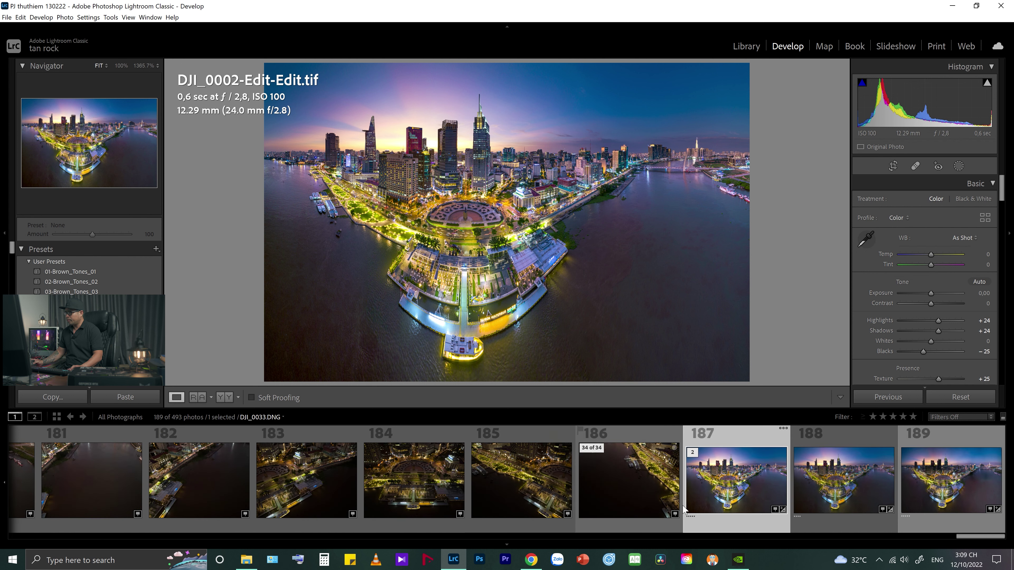
Look at DJI_0001.JPG and select the raw frames from DJI_0002.DNG through DJI_0035.DNG
{"action": "left_click_drag", "start_coordinate": [970, 538], "coordinate": [804, 537]}
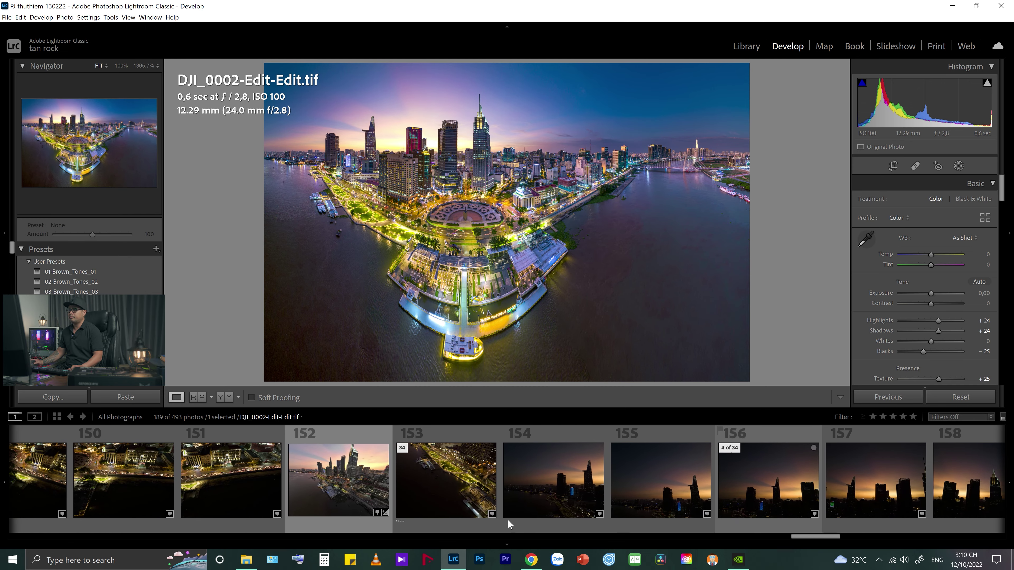
{"action": "left_click", "coordinate": [326, 480]}
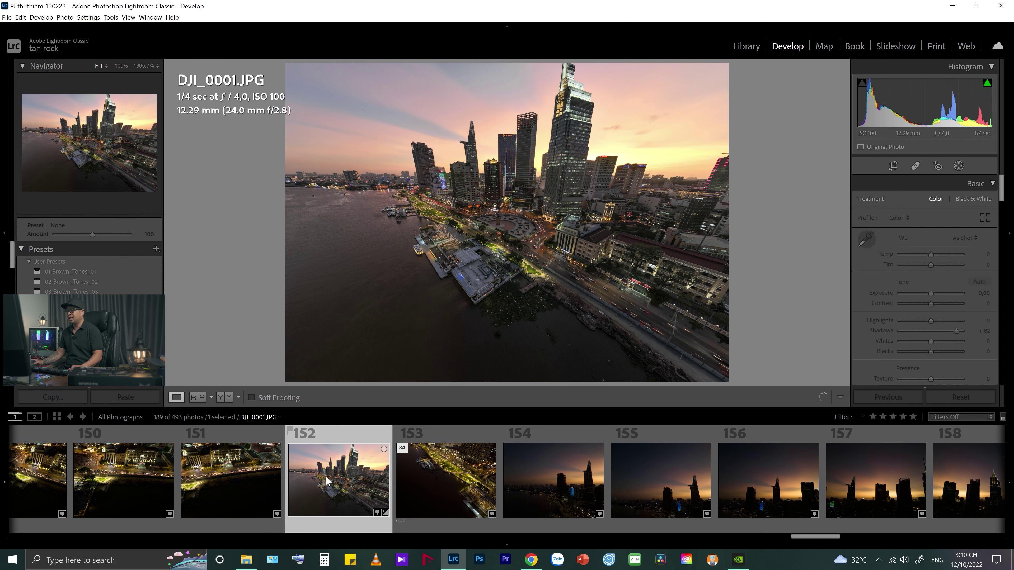
{"action": "left_click", "coordinate": [549, 486]}
{"action": "left_click_drag", "start_coordinate": [831, 534], "coordinate": [991, 534]}
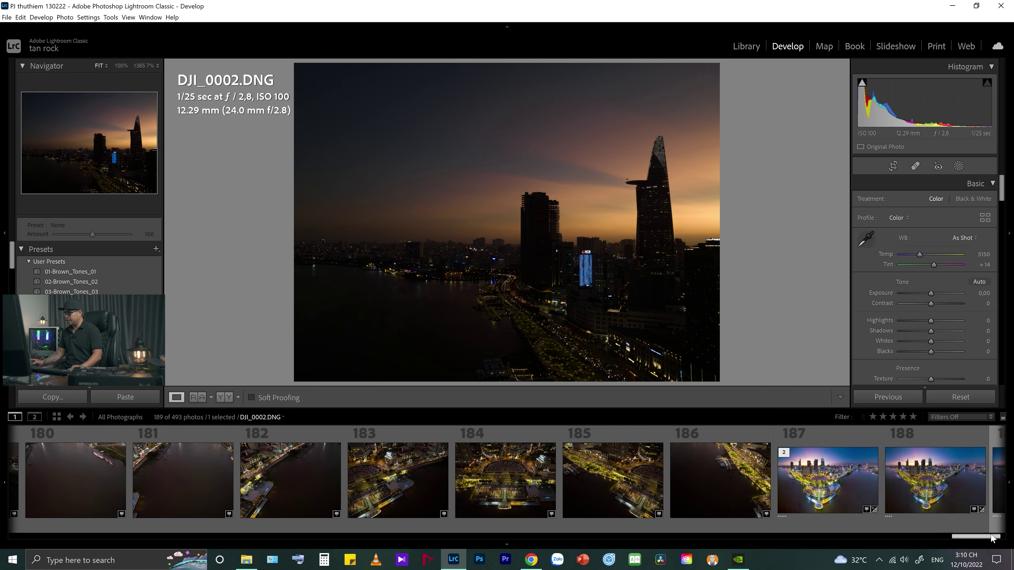
{"action": "left_click", "coordinate": [740, 496], "text": "shift"}
Try to merge the selected frames with Panorama Photo Merge, previewing the Cylindrical and Spherical projections, and cancel the merge
{"action": "right_click", "coordinate": [720, 482]}
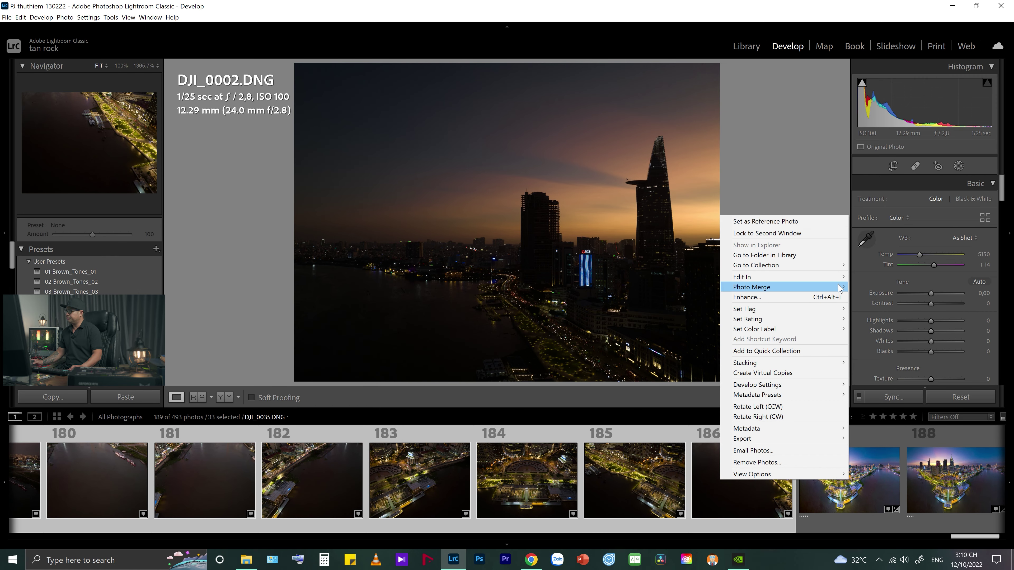
{"action": "mouse_move", "coordinate": [831, 289]}
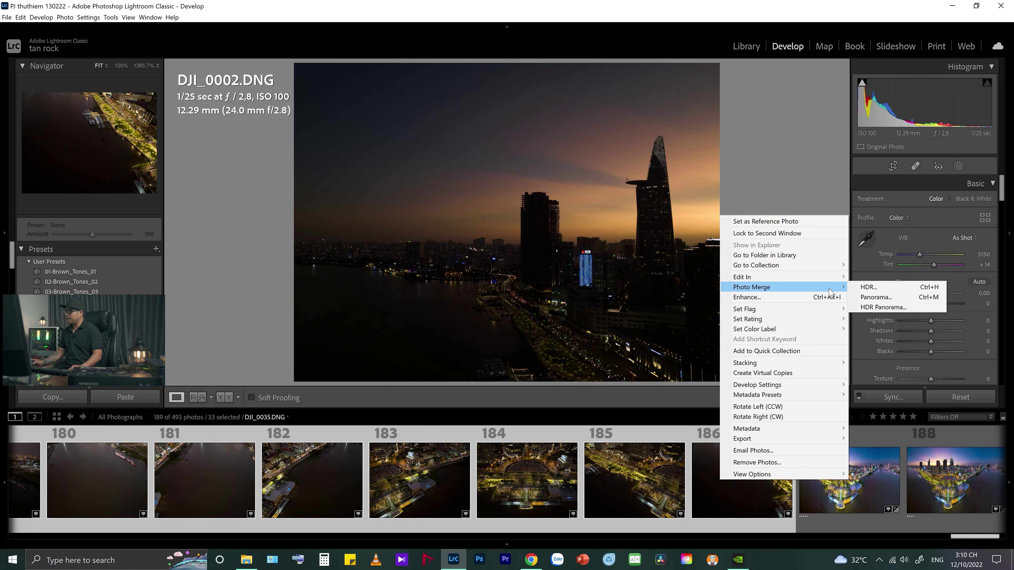
{"action": "left_click", "coordinate": [889, 299]}
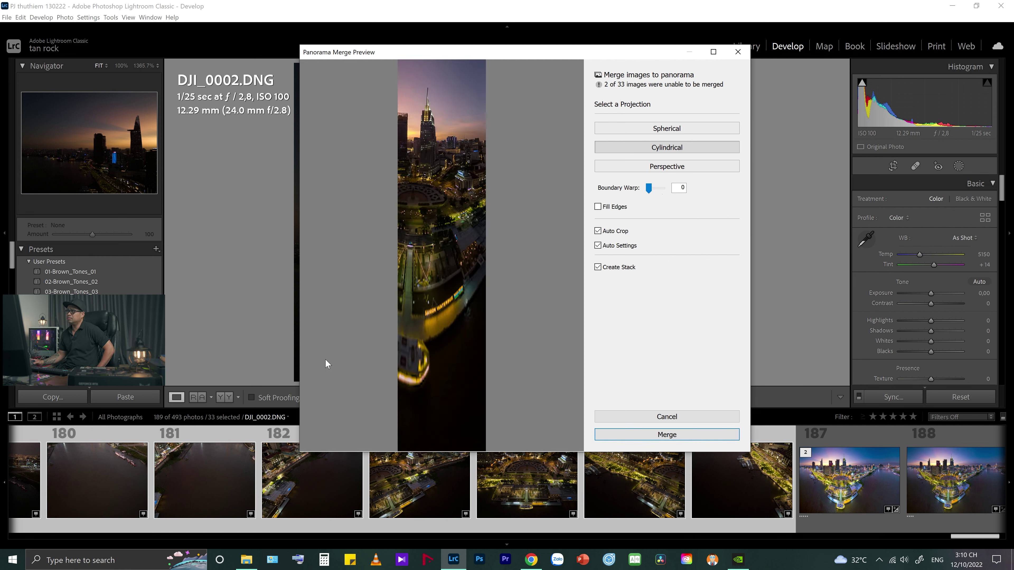
{"action": "left_click", "coordinate": [672, 133]}
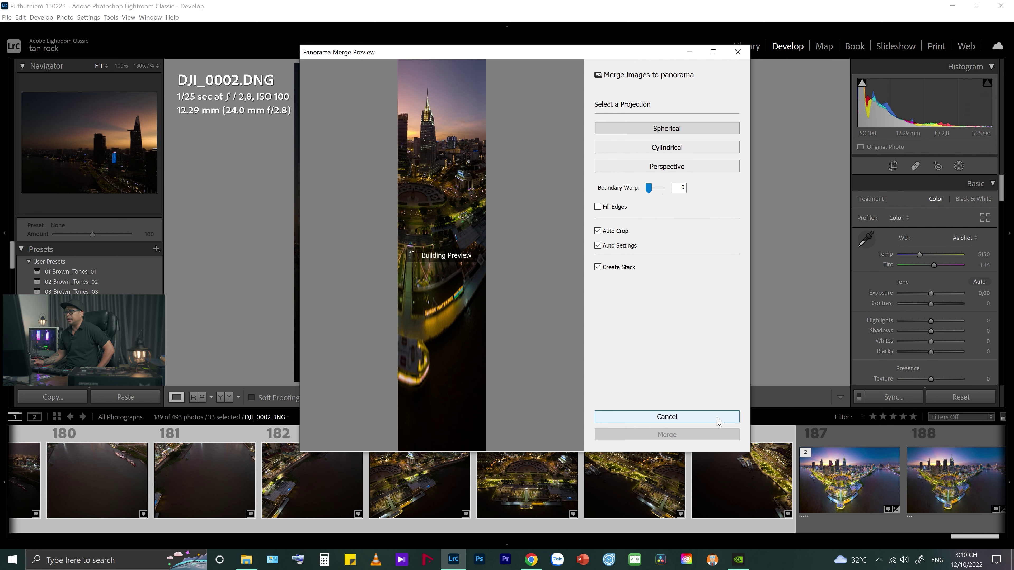
{"action": "left_click", "coordinate": [717, 419]}
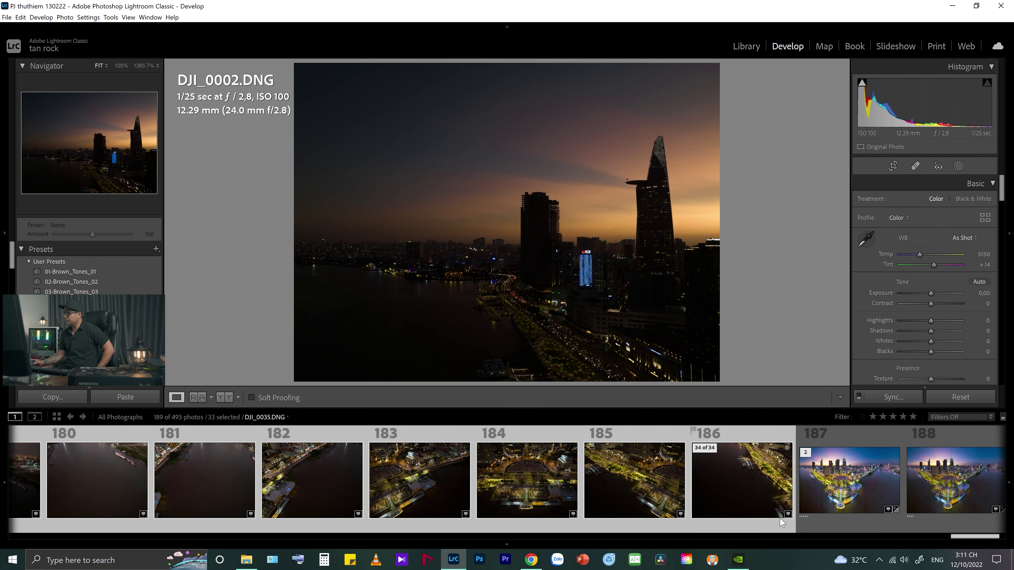
Send the selected raw frames to Merge to Panorama in Photoshop
{"action": "right_click", "coordinate": [723, 486]}
{"action": "mouse_move", "coordinate": [793, 290]}
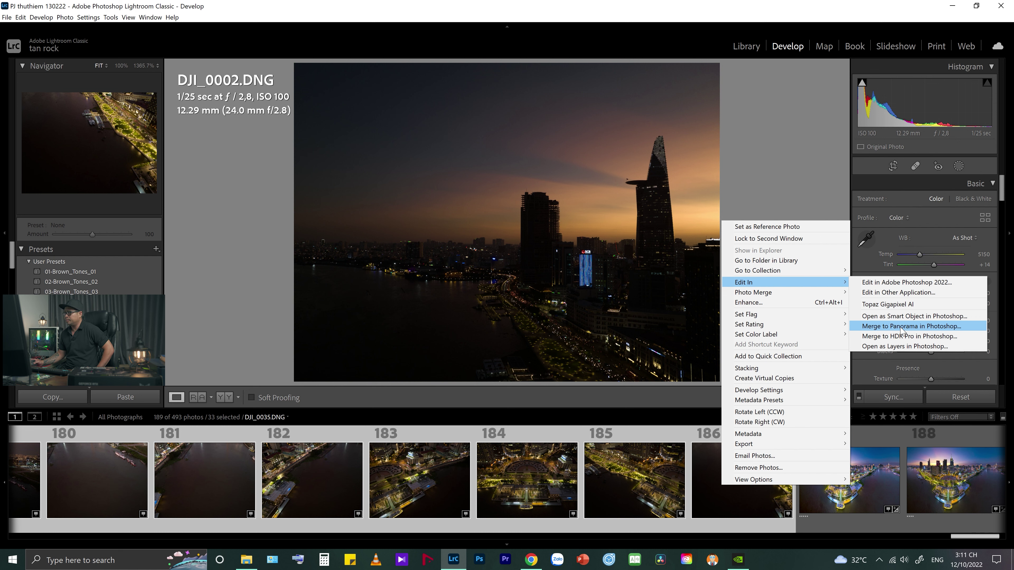
{"action": "left_click", "coordinate": [901, 326]}
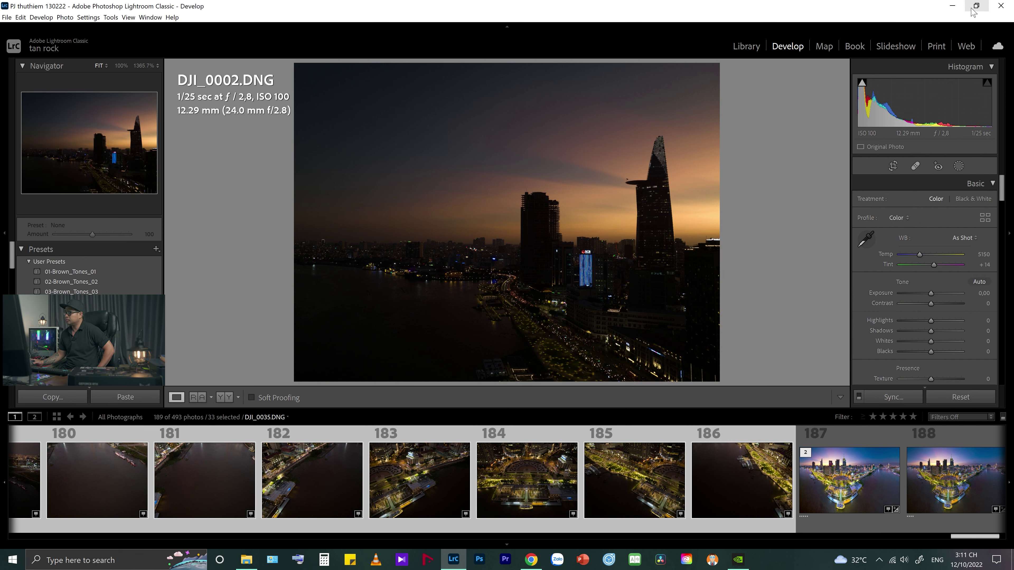
Minimize Lightroom Classic to reach the Facebook profile in Chrome and open the awards post's contest results link in a new tab
{"action": "left_click", "coordinate": [953, 7]}
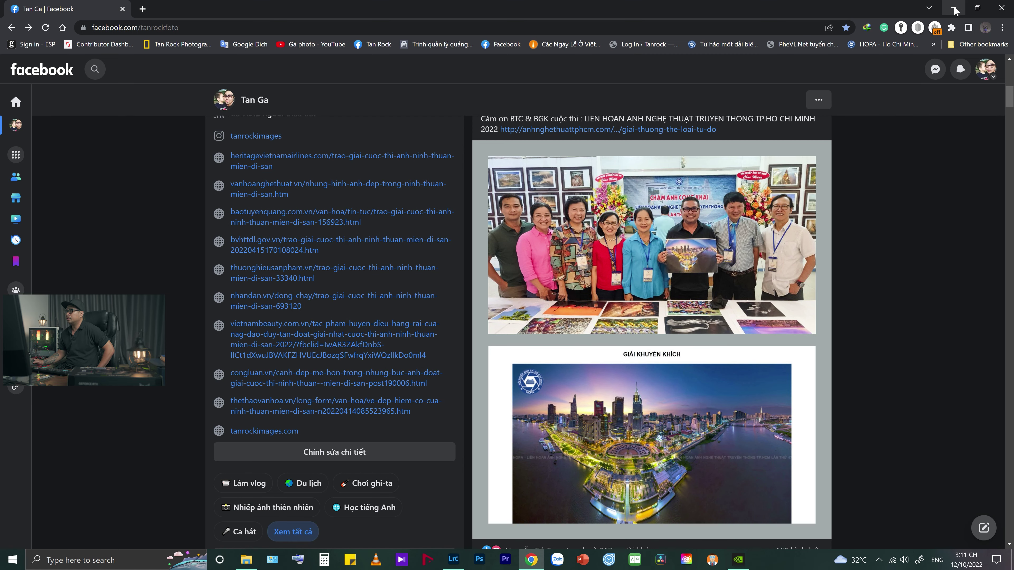
{"action": "scroll", "coordinate": [580, 240], "scroll_direction": "up", "scroll_amount": 3}
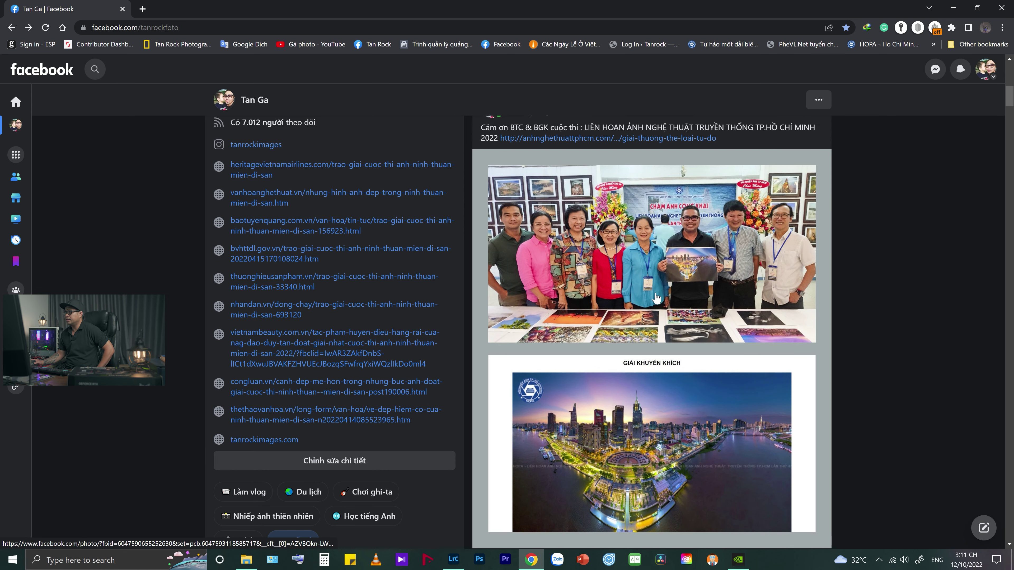
{"action": "right_click", "coordinate": [565, 240]}
{"action": "left_click", "coordinate": [586, 251]}
{"action": "key", "text": "ctrl+Tab"}
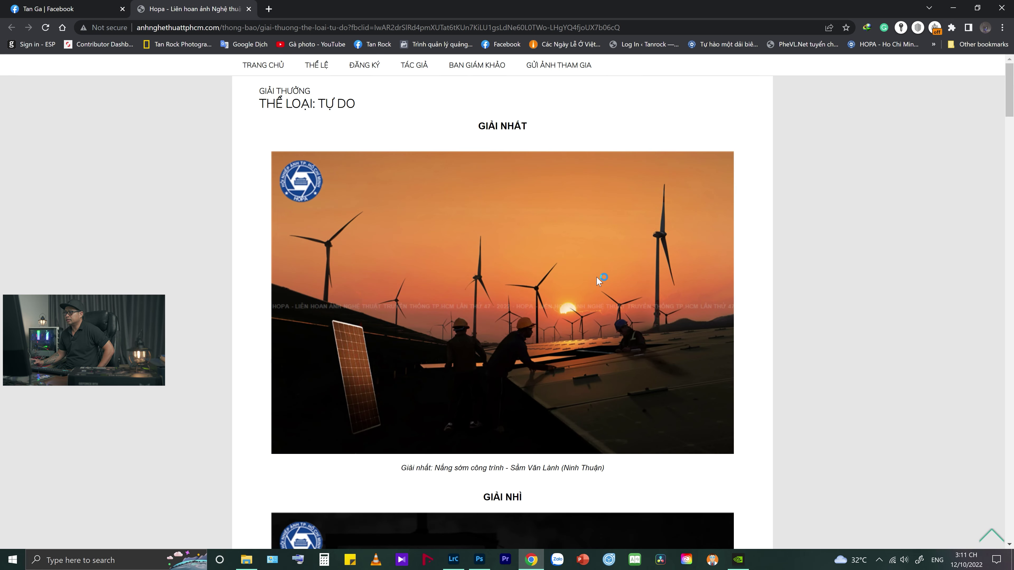
Look through the contest results to the Giải Khuyến Khích cityscape, close the page and return to the Facebook awards post
{"action": "scroll", "coordinate": [598, 279], "scroll_direction": "down", "scroll_amount": 15}
{"action": "scroll", "coordinate": [575, 276], "scroll_direction": "down", "scroll_amount": 20}
{"action": "scroll", "coordinate": [575, 276], "scroll_direction": "down", "scroll_amount": 5}
{"action": "scroll", "coordinate": [576, 276], "scroll_direction": "up", "scroll_amount": 5}
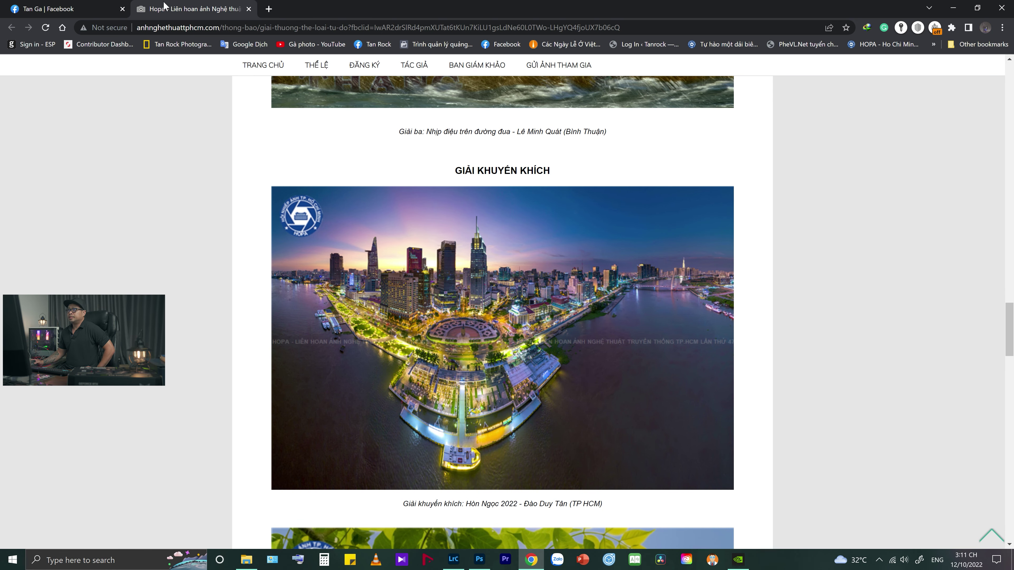
{"action": "left_click", "coordinate": [248, 8]}
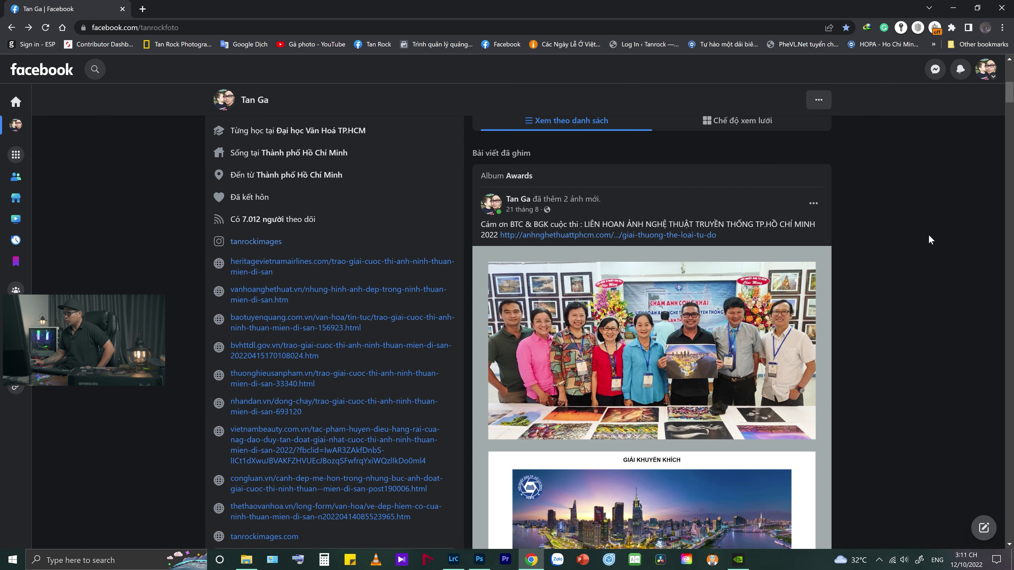
{"action": "scroll", "coordinate": [709, 263], "scroll_direction": "down", "scroll_amount": 4}
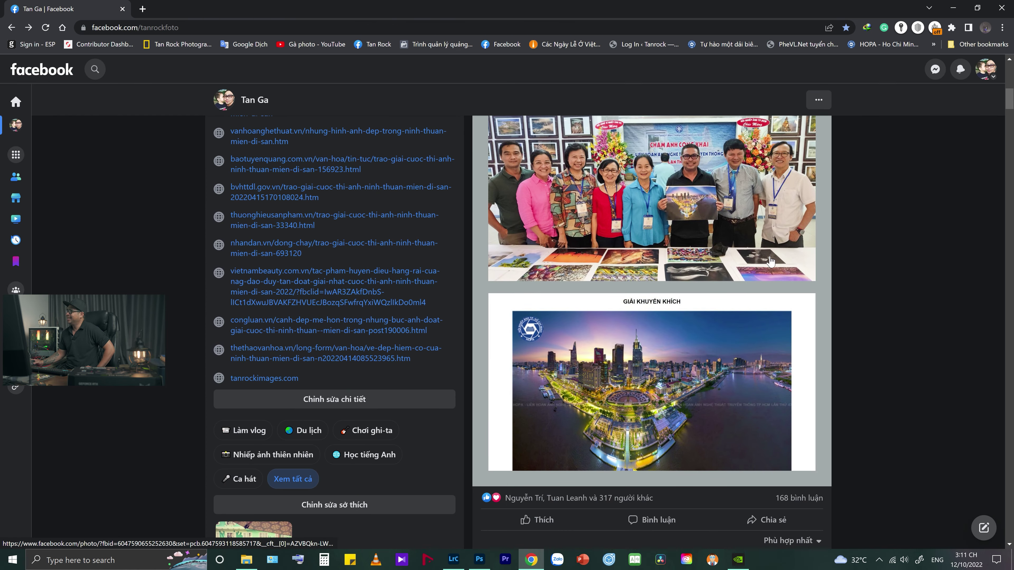
Switch to Photoshop, check the computer's memory usage in Task Manager during the merge, and close Task Manager
{"action": "left_click", "coordinate": [479, 559]}
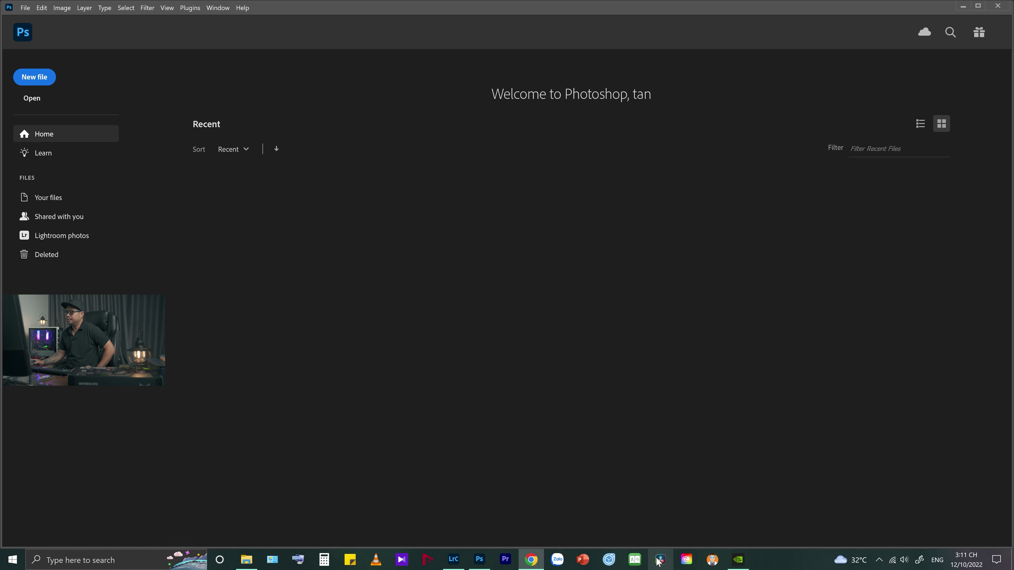
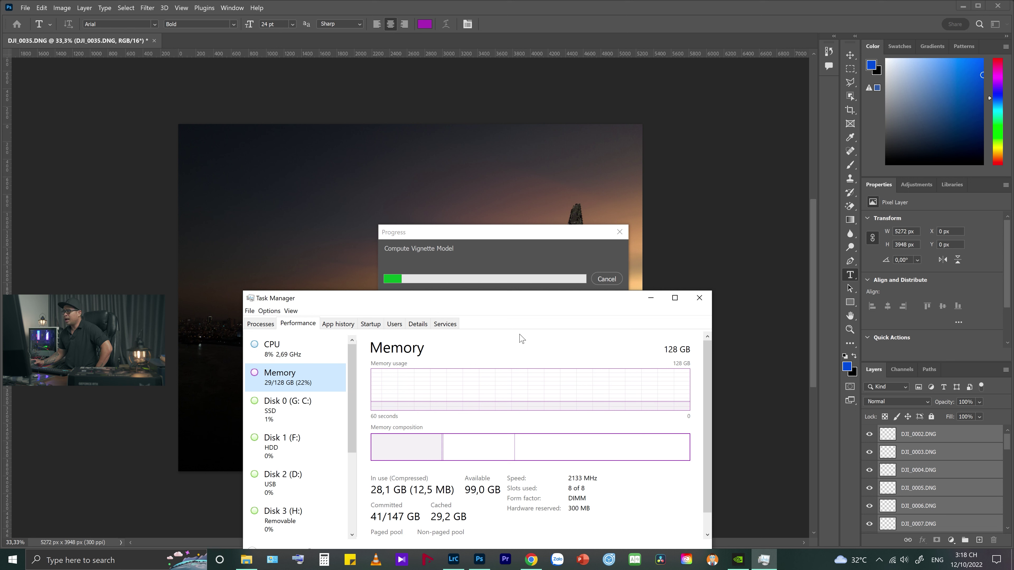
{"action": "left_click_drag", "start_coordinate": [607, 297], "coordinate": [605, 223]}
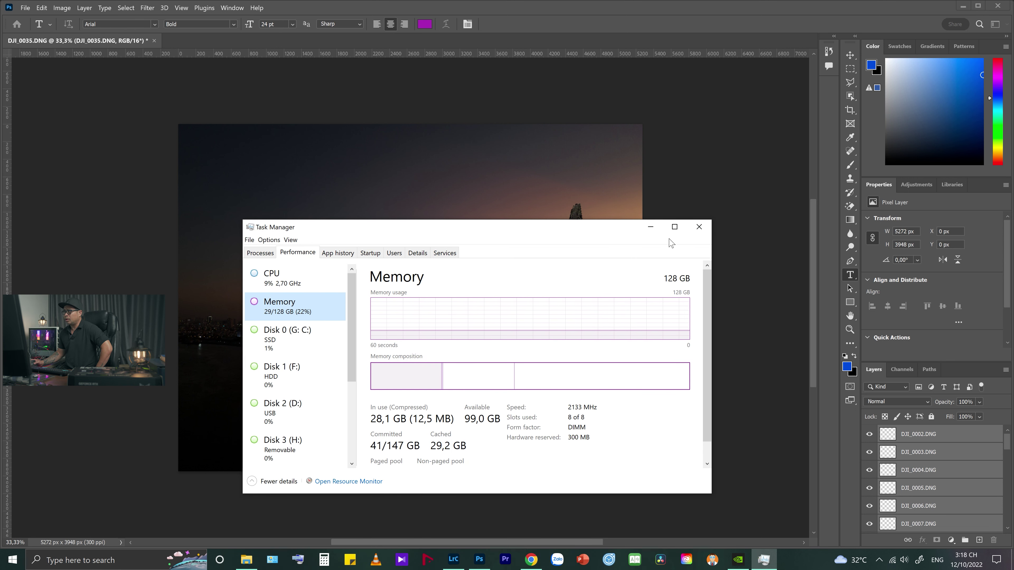
{"action": "left_click", "coordinate": [699, 228]}
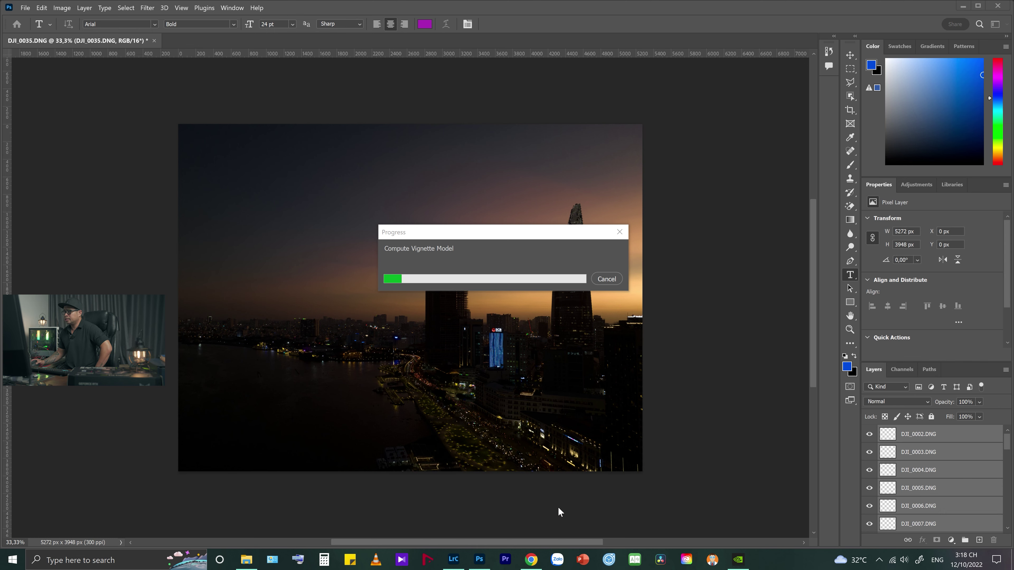
Switch back to Lightroom Classic and open the stitched panorama DJI_0035.psb
{"action": "left_click", "coordinate": [454, 559]}
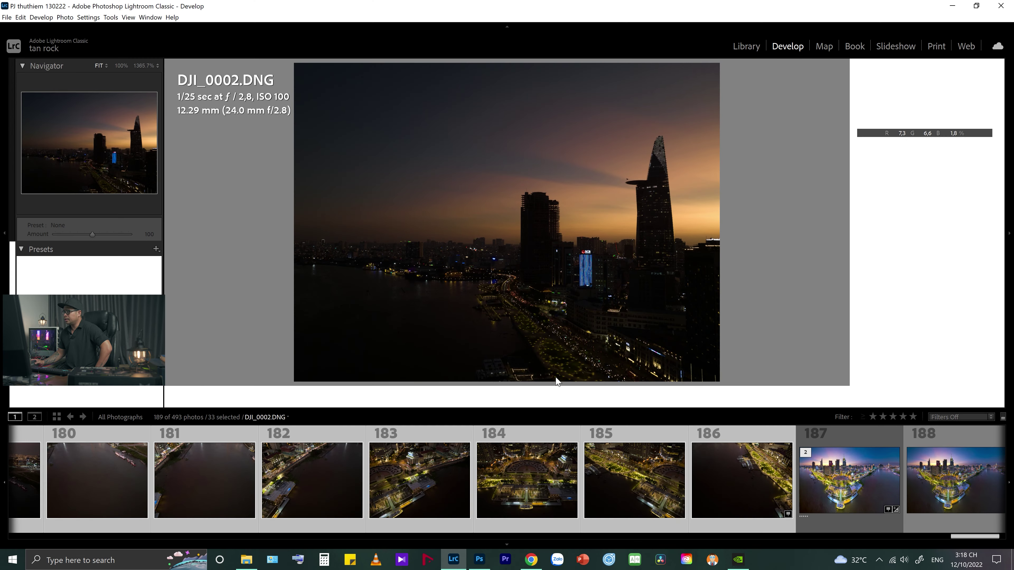
{"action": "left_click", "coordinate": [720, 455]}
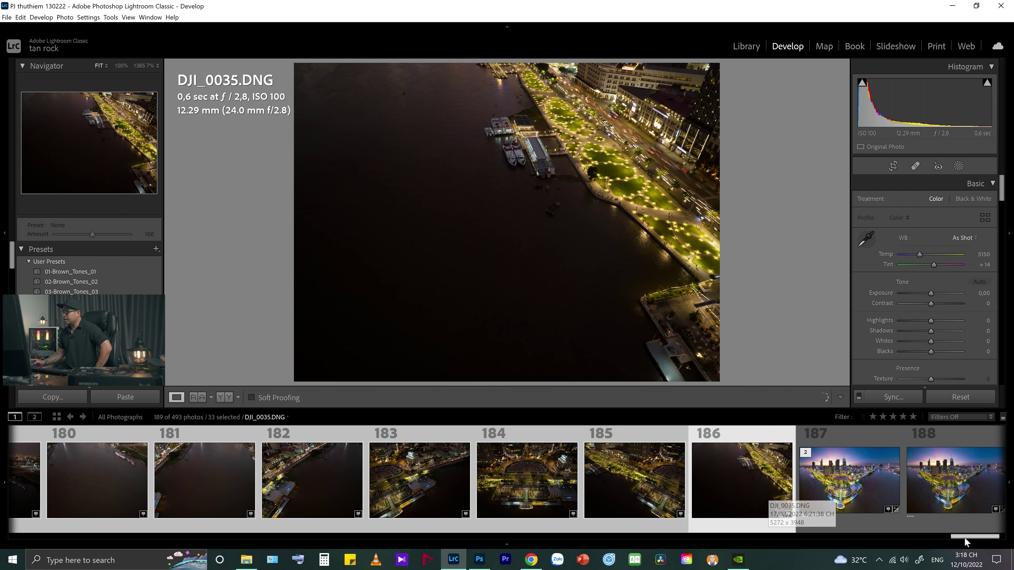
{"action": "left_click_drag", "start_coordinate": [967, 535], "coordinate": [973, 535]}
{"action": "left_click", "coordinate": [962, 492]}
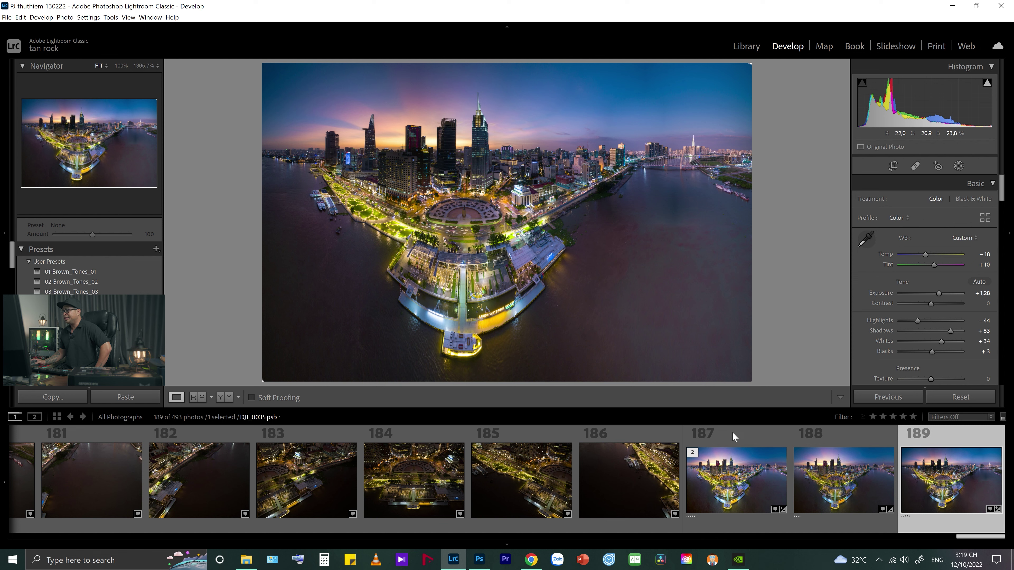
Compare the Basic adjustments of the edited panoramas DJI_0002-Edit-Edit.tif and DJI_0002-Edit.psb
{"action": "left_click", "coordinate": [733, 488]}
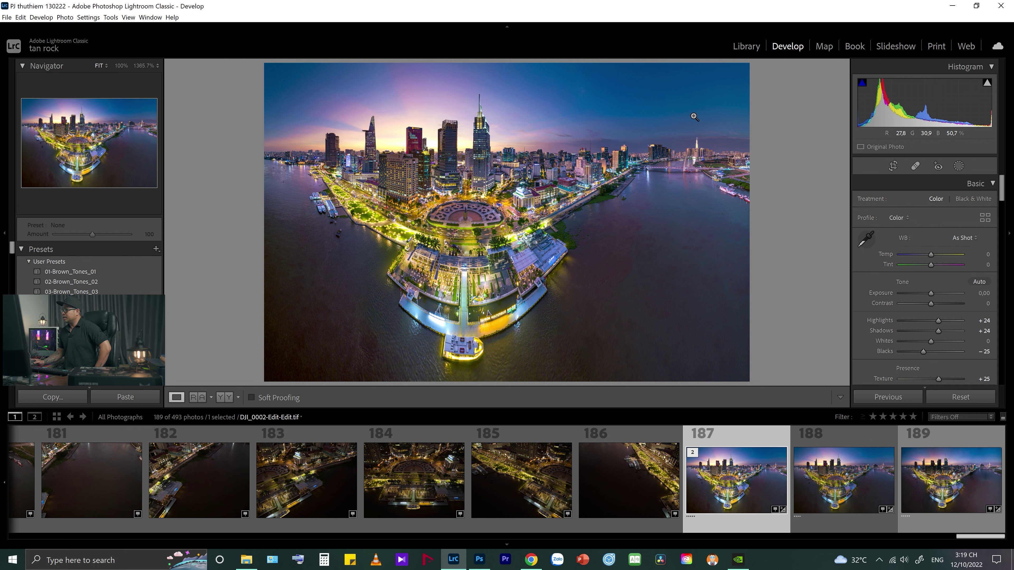
{"action": "left_click_drag", "start_coordinate": [1002, 195], "coordinate": [1001, 214]}
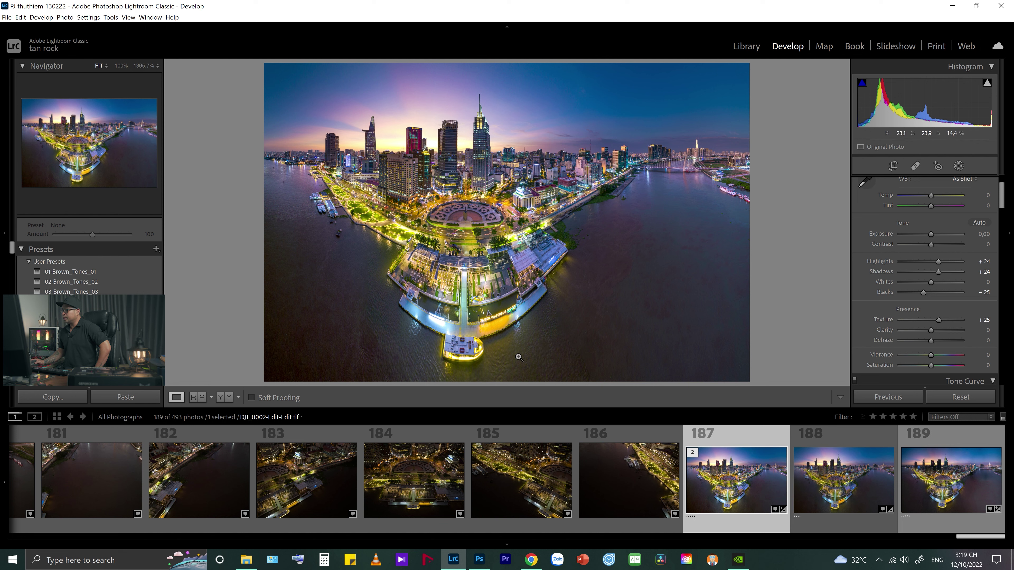
{"action": "left_click", "coordinate": [840, 485]}
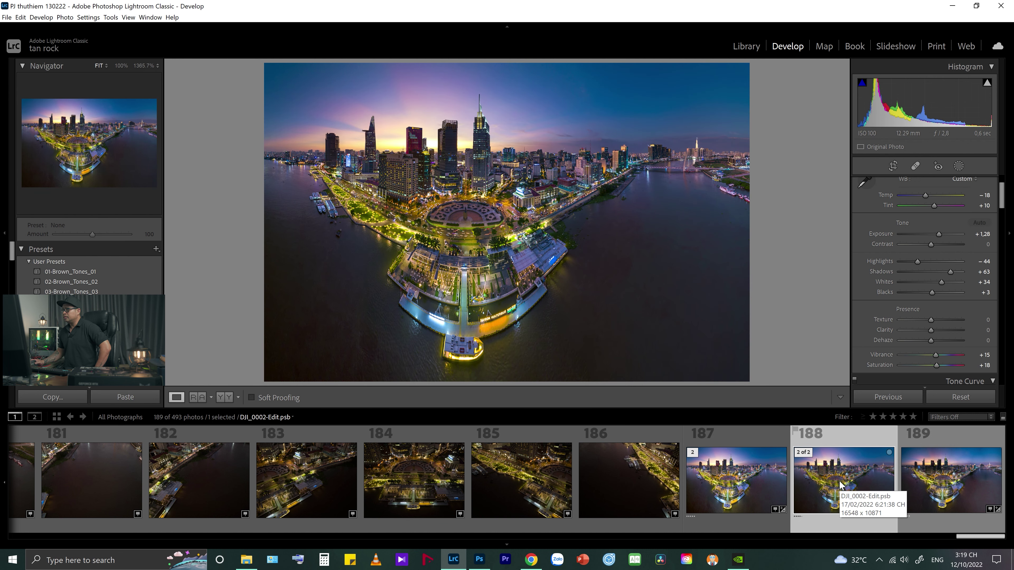
Examine the floating plants and riverbank at 100% in DJI_0002-Edit.psb and the retouched DJI_0002-Edit-Edit.tif
{"action": "left_click", "coordinate": [563, 240]}
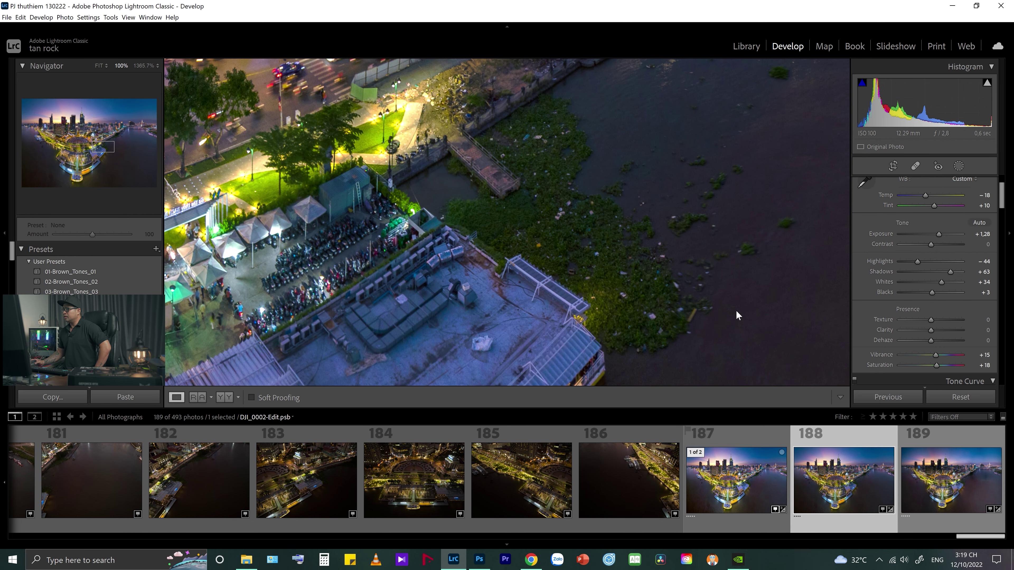
{"action": "left_click", "coordinate": [736, 483]}
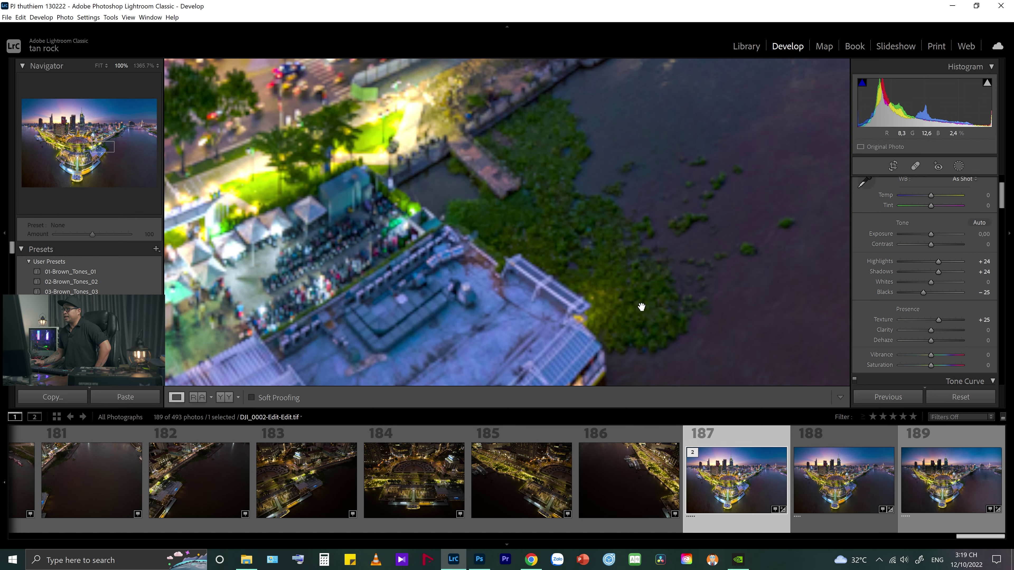
{"action": "left_click_drag", "start_coordinate": [609, 226], "coordinate": [620, 188]}
{"action": "left_click", "coordinate": [620, 187]}
{"action": "left_click", "coordinate": [618, 188]}
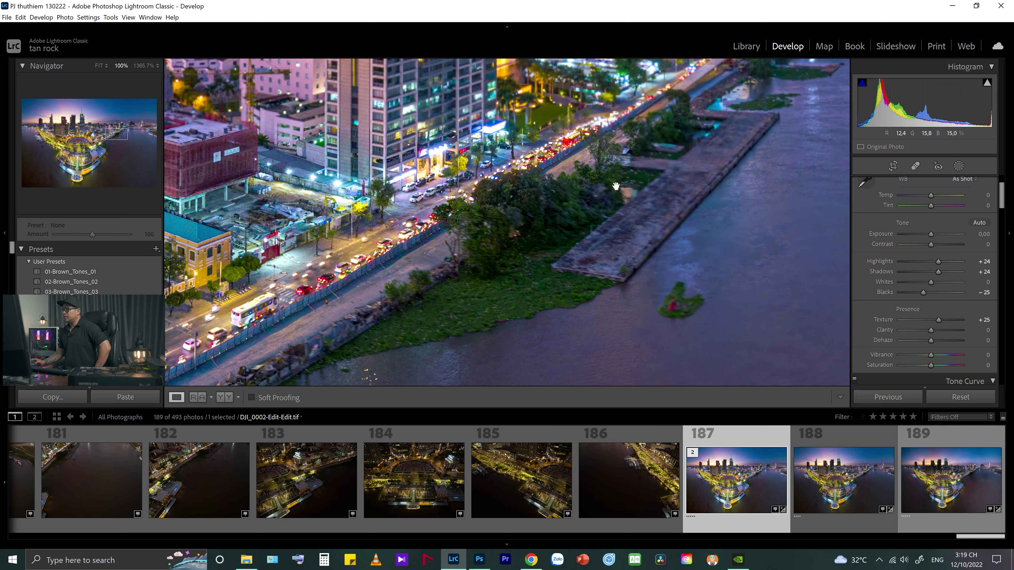
Inspect the riverbank and moored boats in DJI_0002-Edit.psb at 100%, and return to DJI_0002-Edit-Edit.tif fitted to the view
{"action": "left_click", "coordinate": [840, 492]}
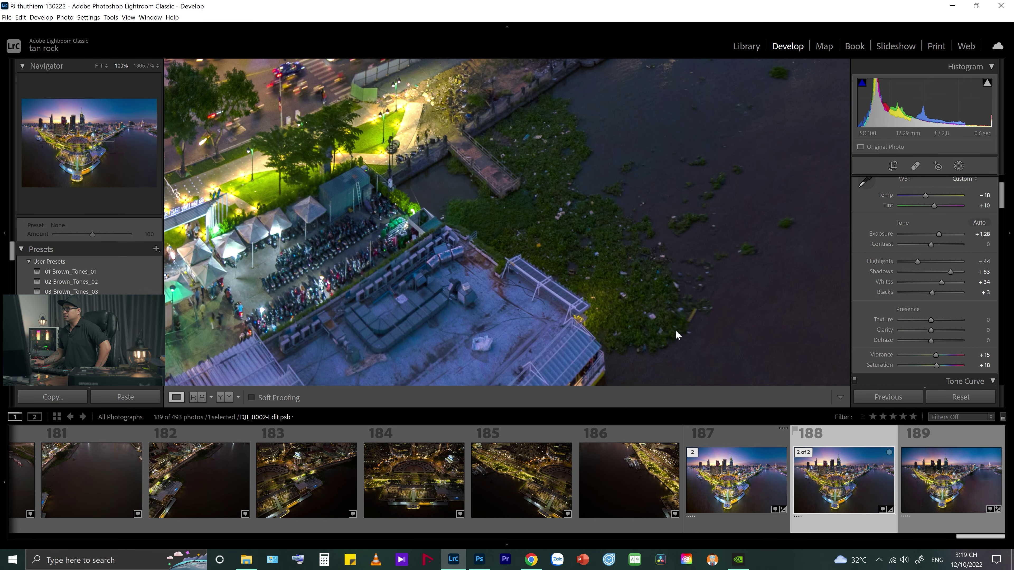
{"action": "left_click_drag", "start_coordinate": [645, 283], "coordinate": [622, 256]}
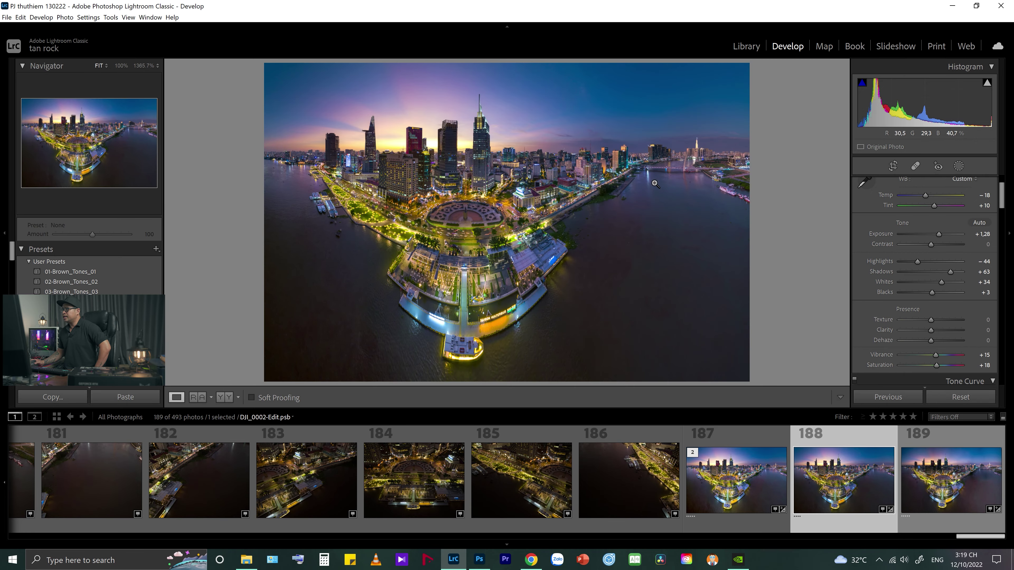
{"action": "left_click", "coordinate": [657, 194]}
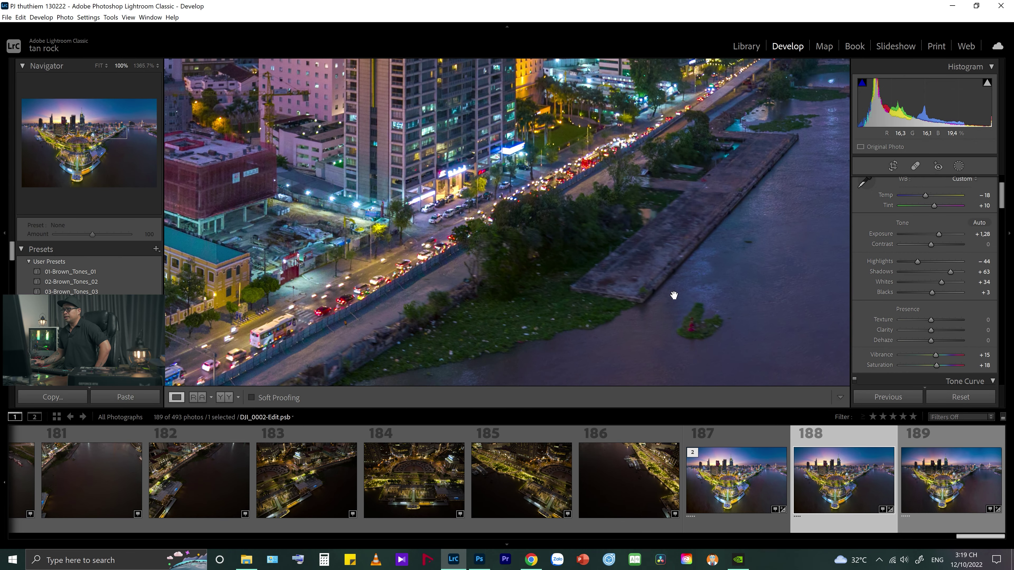
{"action": "left_click", "coordinate": [670, 294]}
{"action": "left_click", "coordinate": [327, 206]}
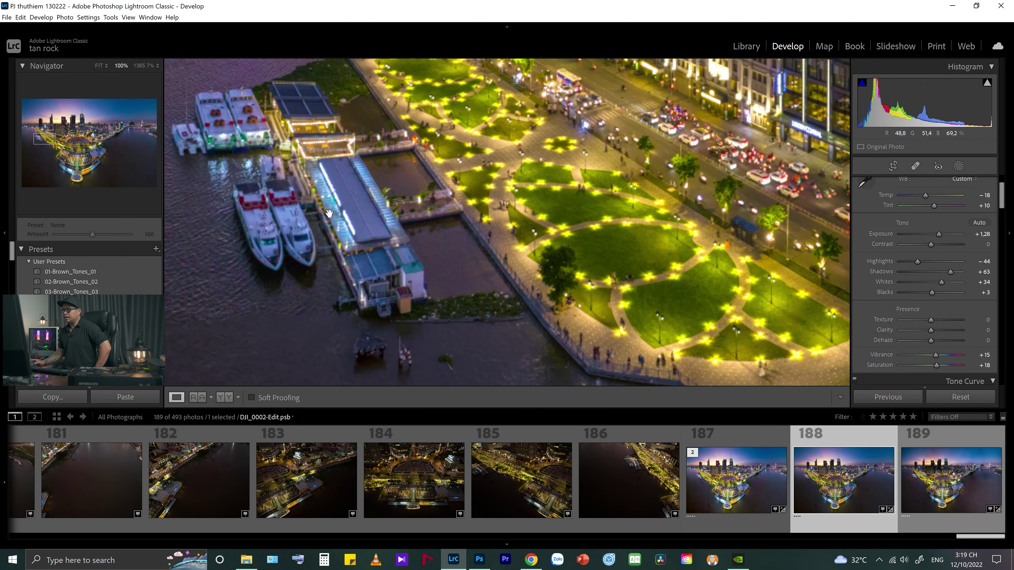
{"action": "left_click", "coordinate": [748, 471]}
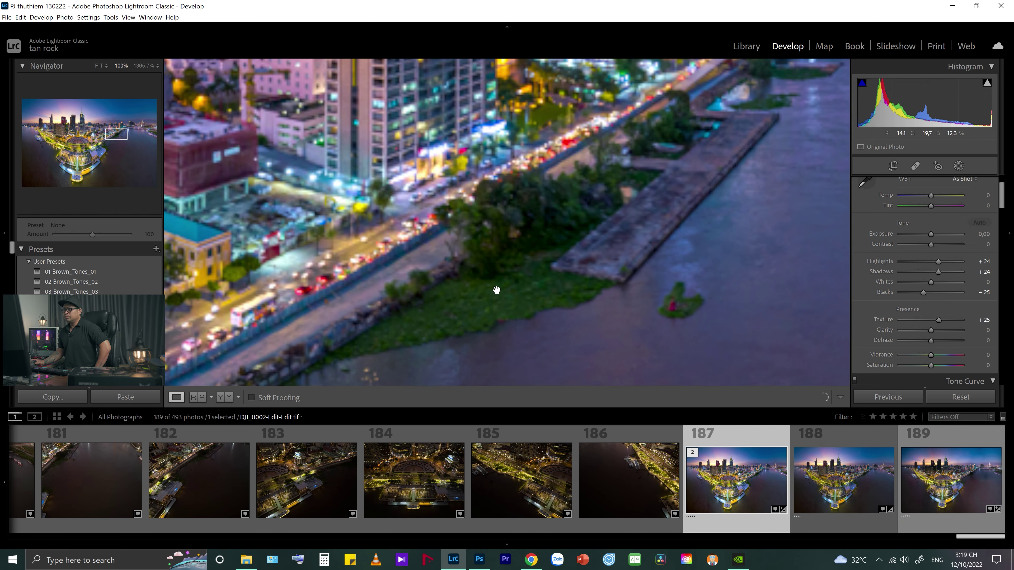
{"action": "left_click", "coordinate": [498, 291]}
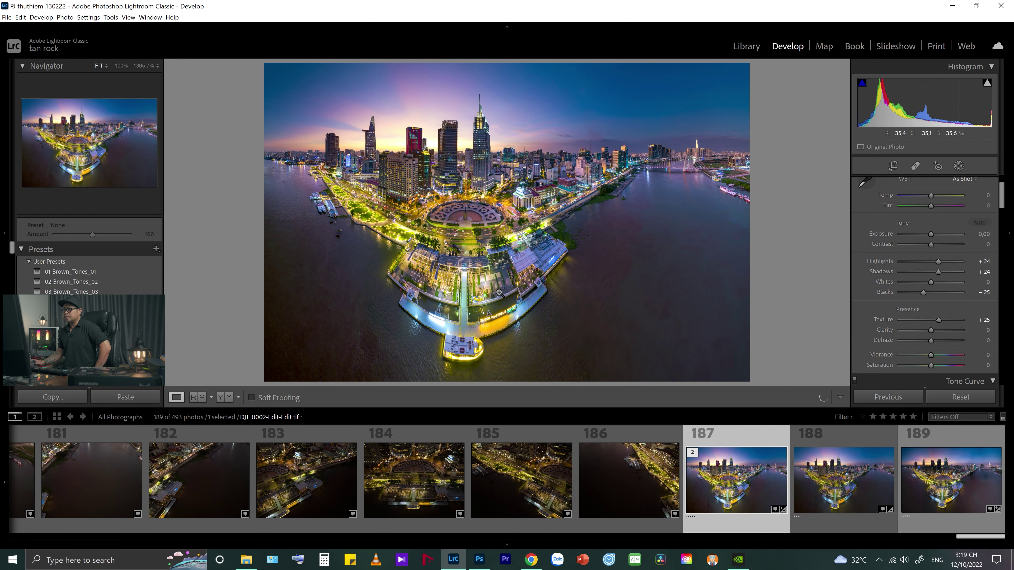
Inspect the riverside park and moored boats in DJI_0002-Edit-Edit.tif at 100%, and return to the fitted view
{"action": "left_click", "coordinate": [351, 226]}
{"action": "left_click", "coordinate": [353, 231]}
{"action": "left_click", "coordinate": [355, 234]}
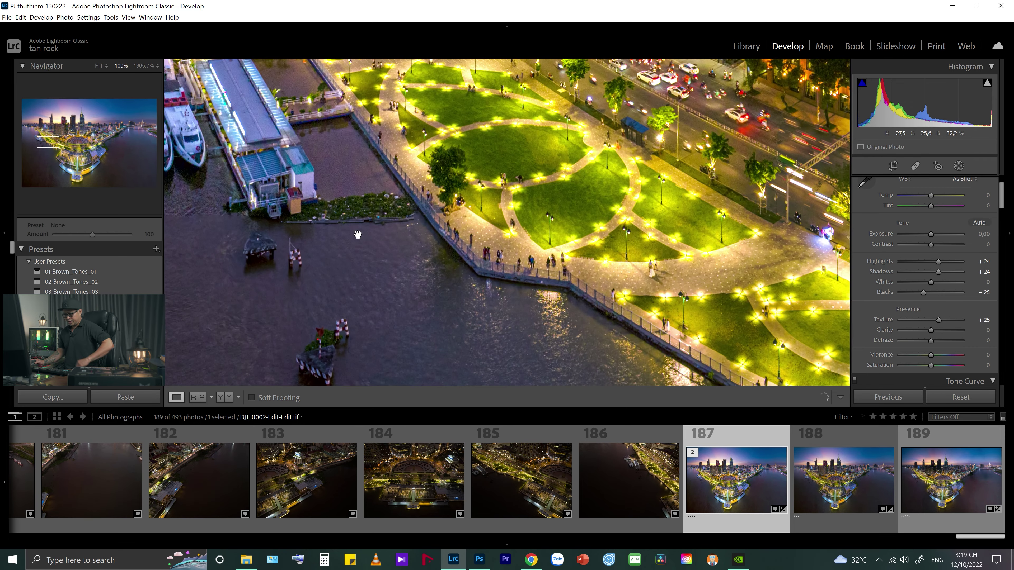
{"action": "left_click", "coordinate": [357, 234]}
Check the photo's file name, capture date and dimensions in the info overlay, and shrink the filmstrip to enlarge the preview
{"action": "key", "text": "i"}
{"action": "key", "text": "i"}
{"action": "key", "text": "i"}
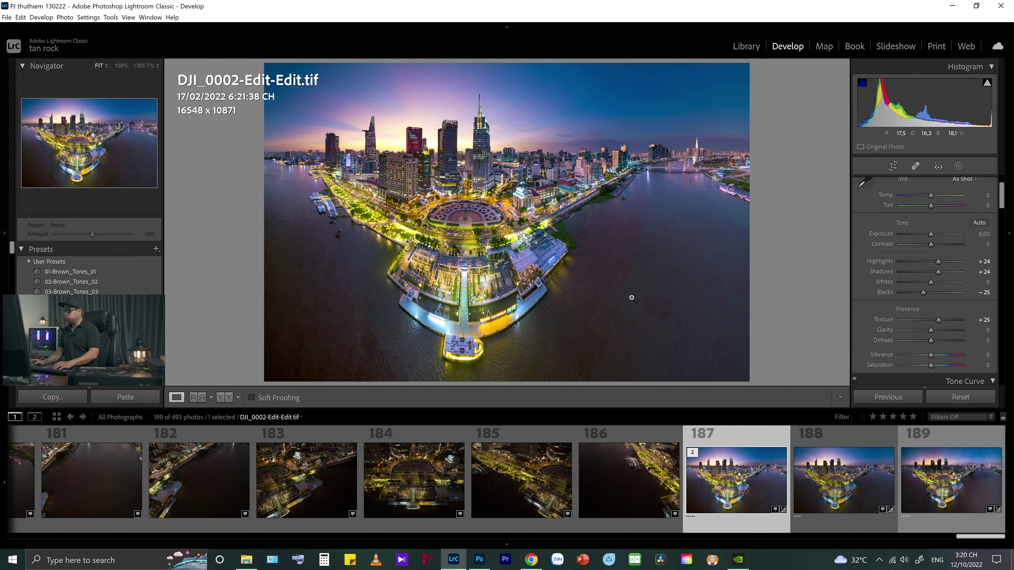
{"action": "left_click_drag", "start_coordinate": [612, 408], "coordinate": [612, 466]}
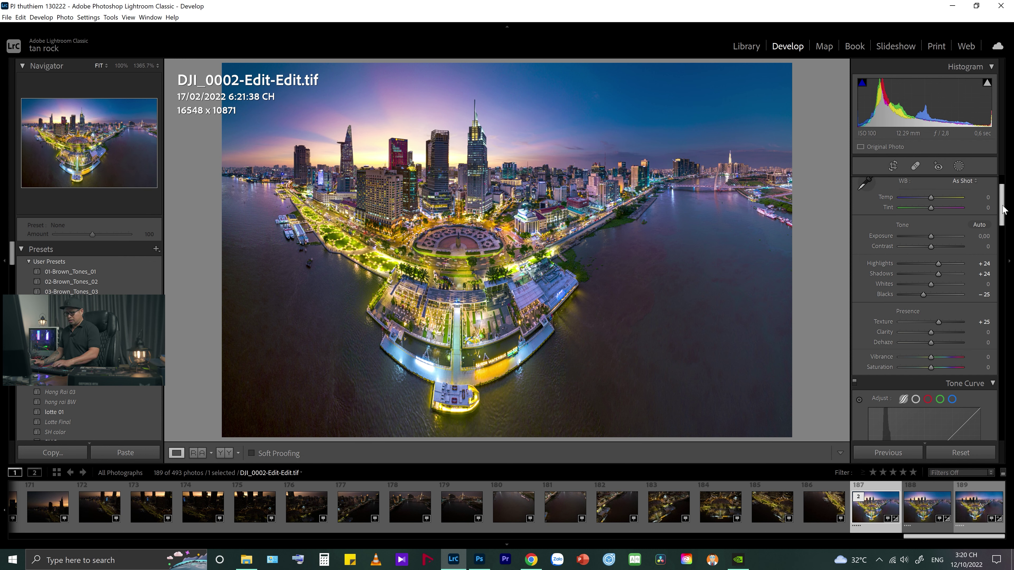
{"action": "key", "text": "i"}
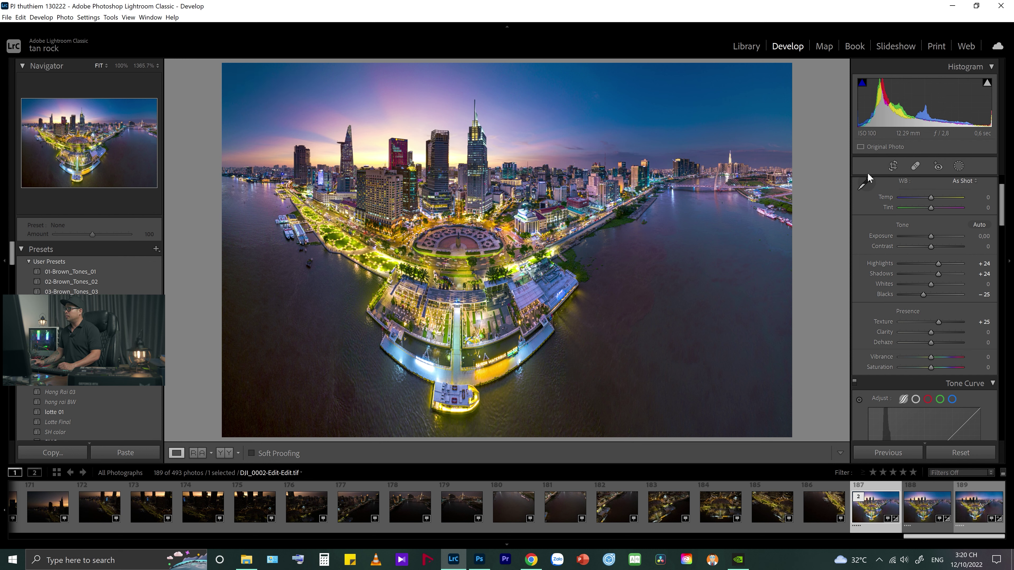
Select the brush mask on the tallest tower and compare the panorama with all masks switched off and on
{"action": "left_click", "coordinate": [960, 166]}
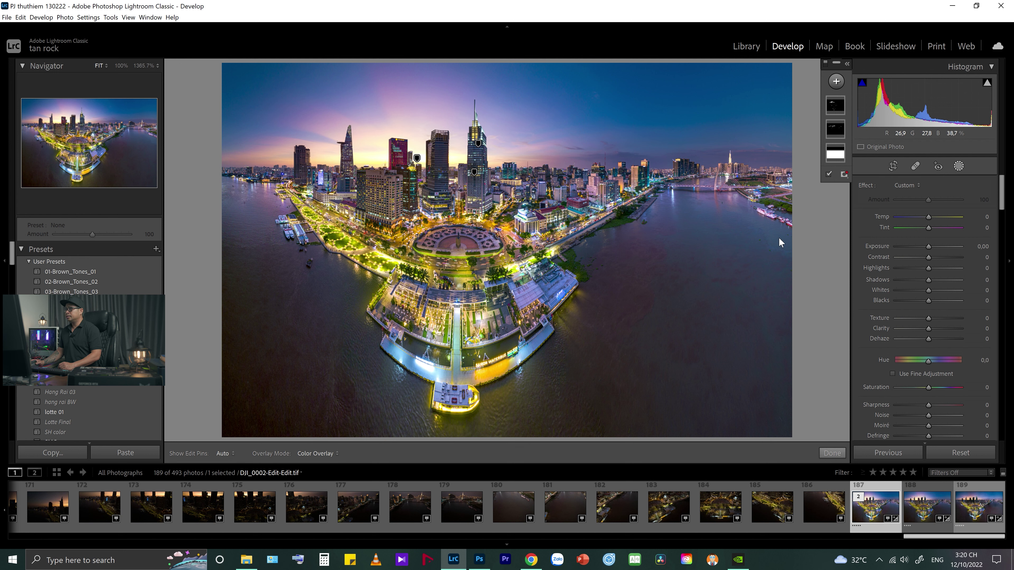
{"action": "left_click", "coordinate": [478, 143]}
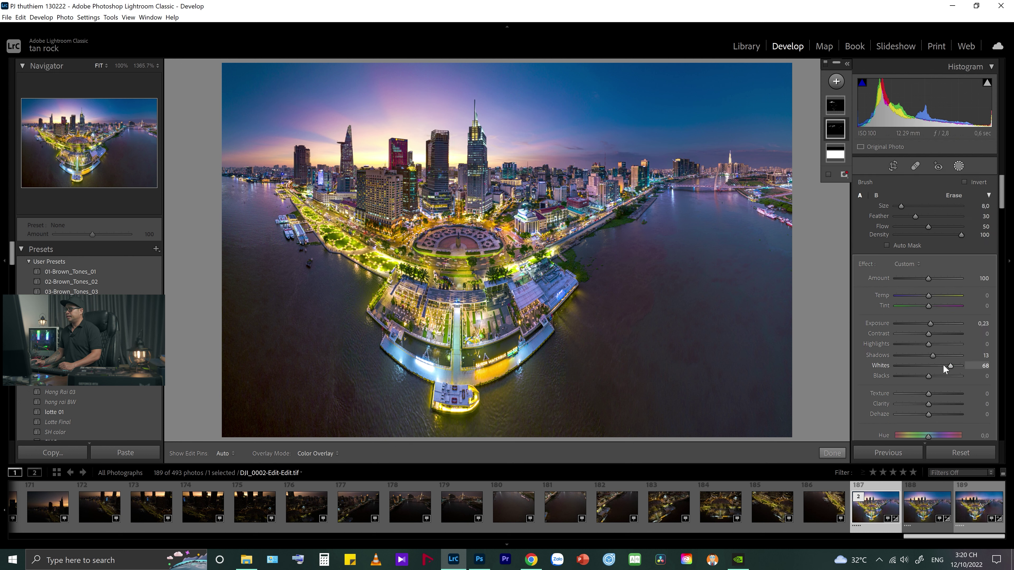
{"action": "left_click", "coordinate": [829, 175]}
{"action": "left_click", "coordinate": [829, 174]}
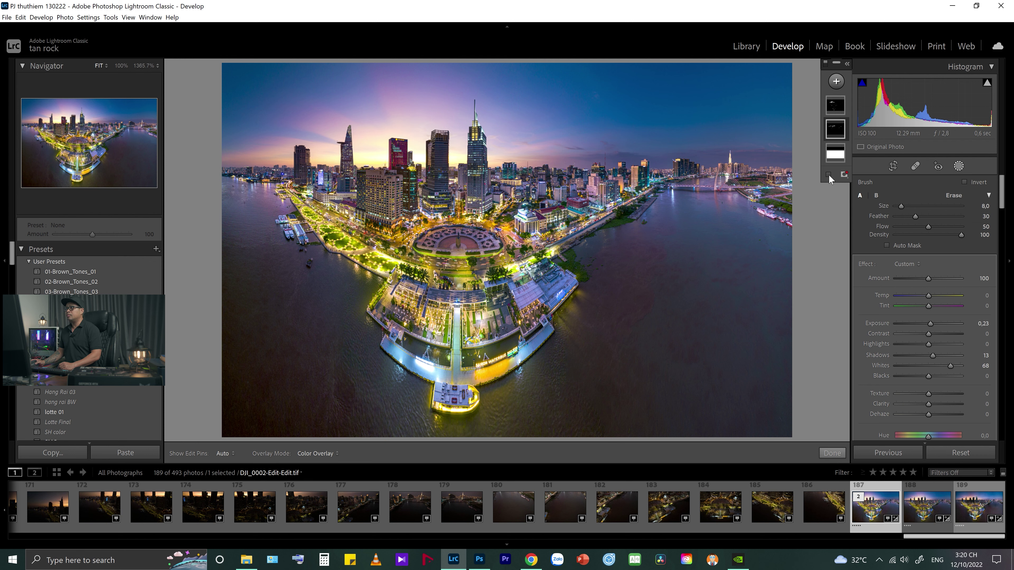
{"action": "left_click", "coordinate": [829, 175]}
{"action": "left_click", "coordinate": [828, 174]}
{"action": "scroll", "coordinate": [1001, 202], "scroll_direction": "down", "scroll_amount": 3}
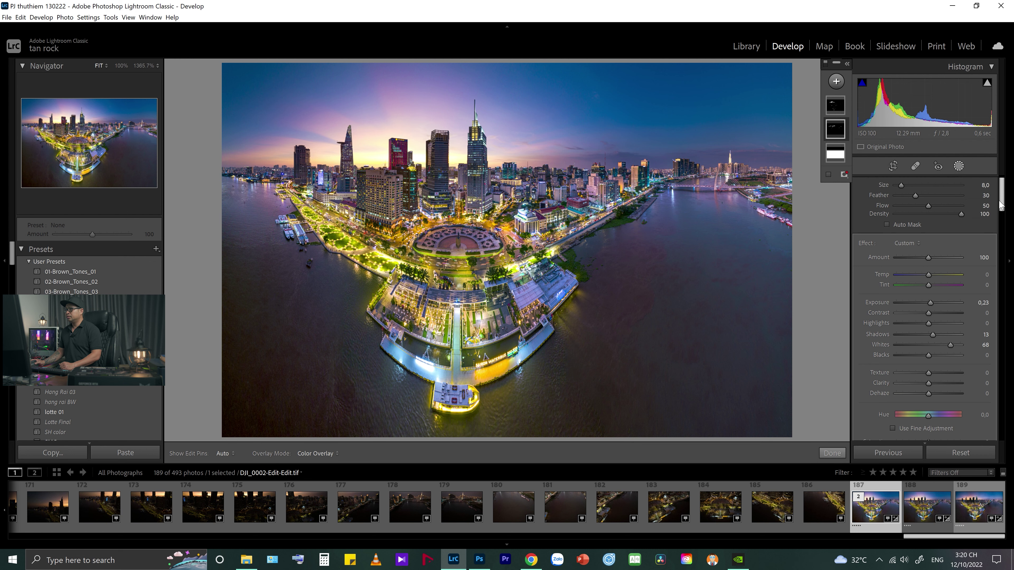
{"action": "scroll", "coordinate": [1001, 202], "scroll_direction": "up", "scroll_amount": 3}
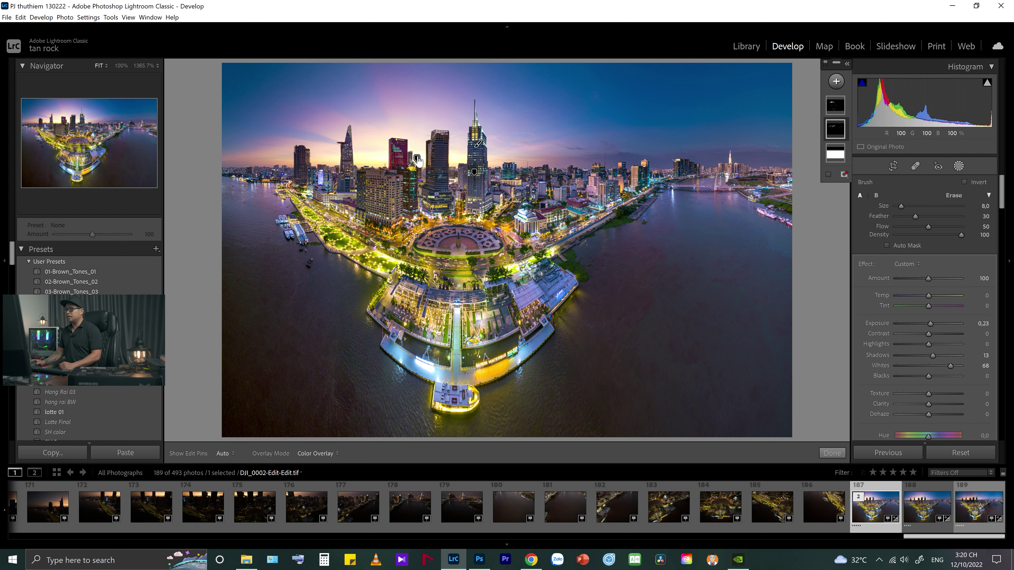
Examine the luminance range mask over the bright sunset sky with its overlay hidden and shown, and close the masking tool
{"action": "mouse_move", "coordinate": [417, 161]}
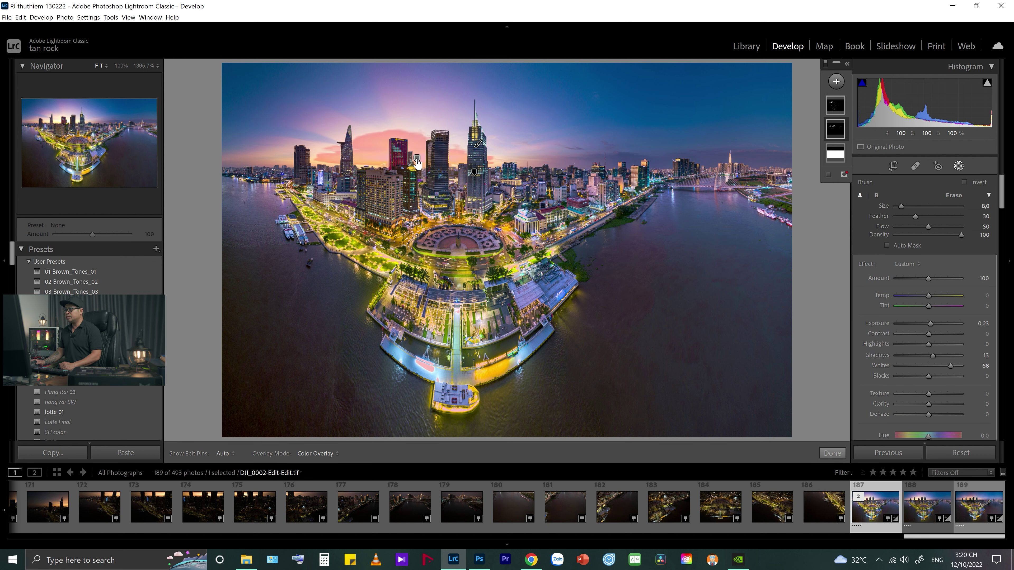
{"action": "left_click", "coordinate": [417, 161]}
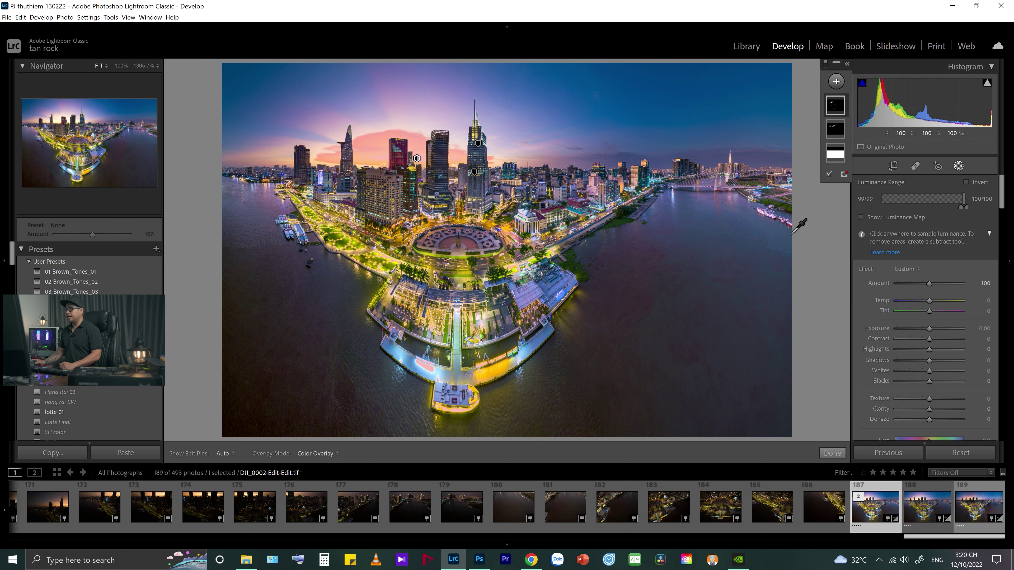
{"action": "left_click_drag", "start_coordinate": [1003, 200], "coordinate": [1002, 210]}
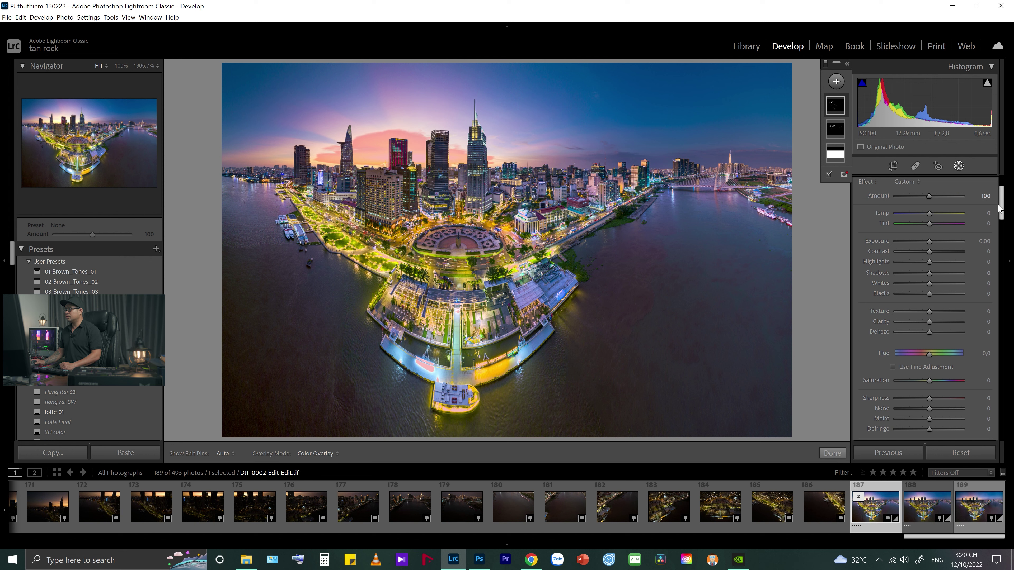
{"action": "key", "text": "o"}
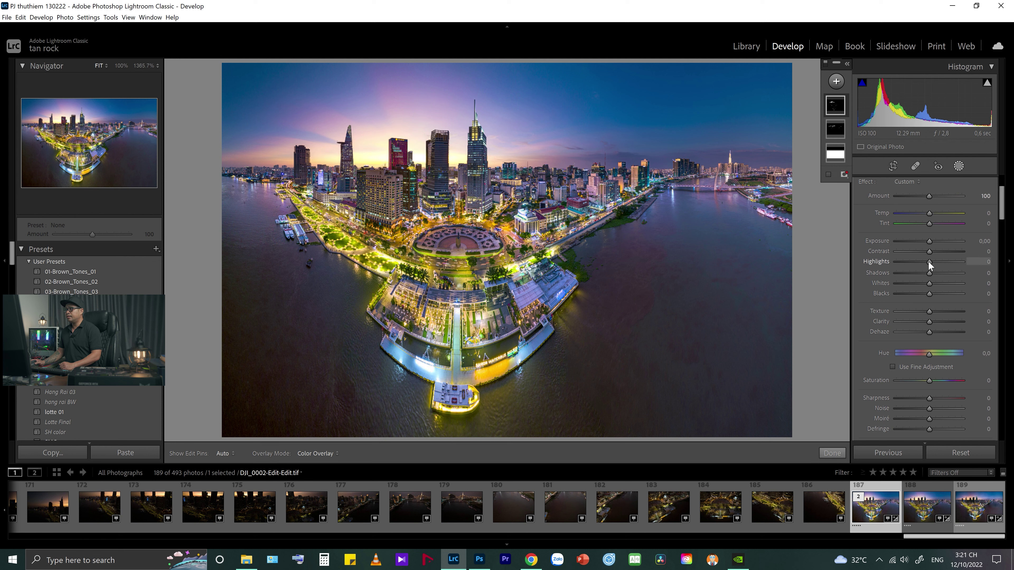
{"action": "left_click_drag", "start_coordinate": [925, 262], "coordinate": [929, 261]}
{"action": "key", "text": "o"}
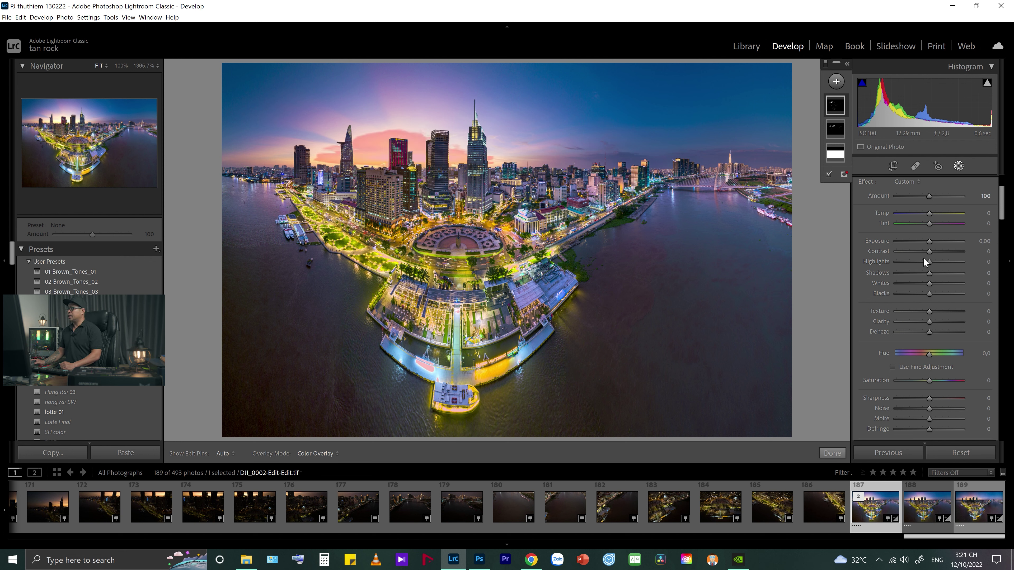
{"action": "left_click", "coordinate": [957, 165]}
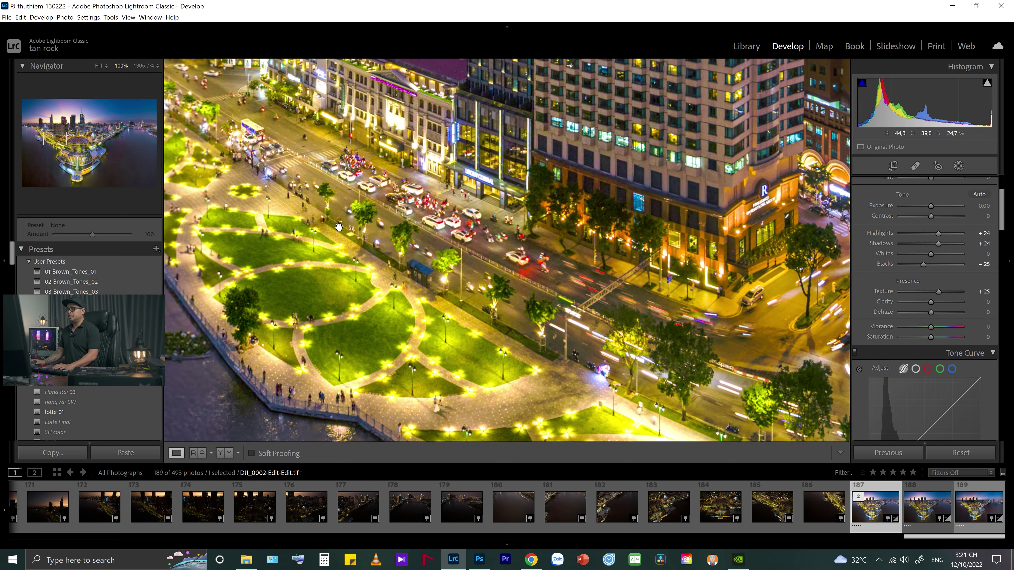
Inspect the riverside park and traffic at 100%, and preview the whole panorama full screen
{"action": "left_click", "coordinate": [338, 226]}
{"action": "left_click_drag", "start_coordinate": [338, 227], "coordinate": [395, 272]}
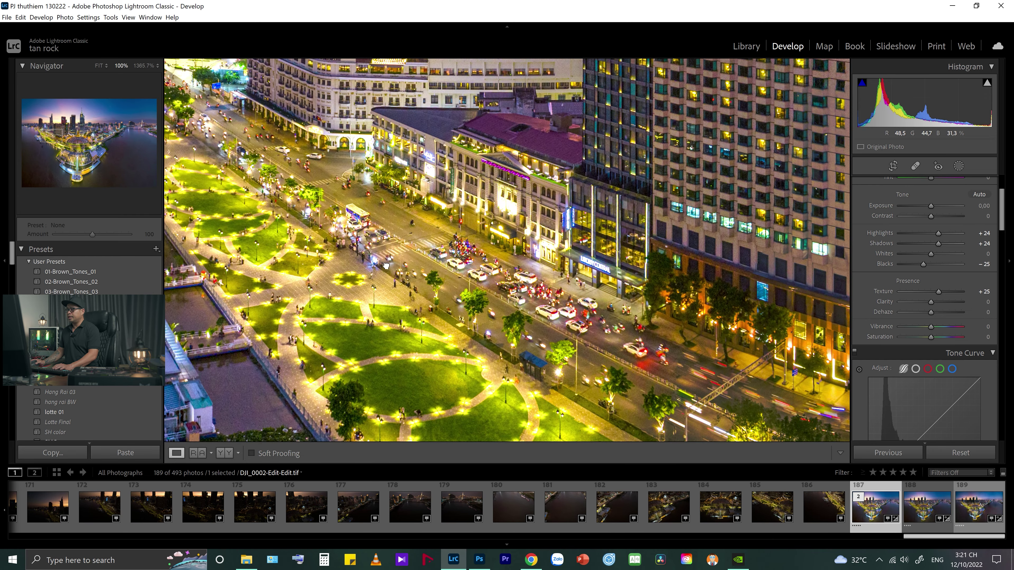
{"action": "left_click", "coordinate": [528, 343]}
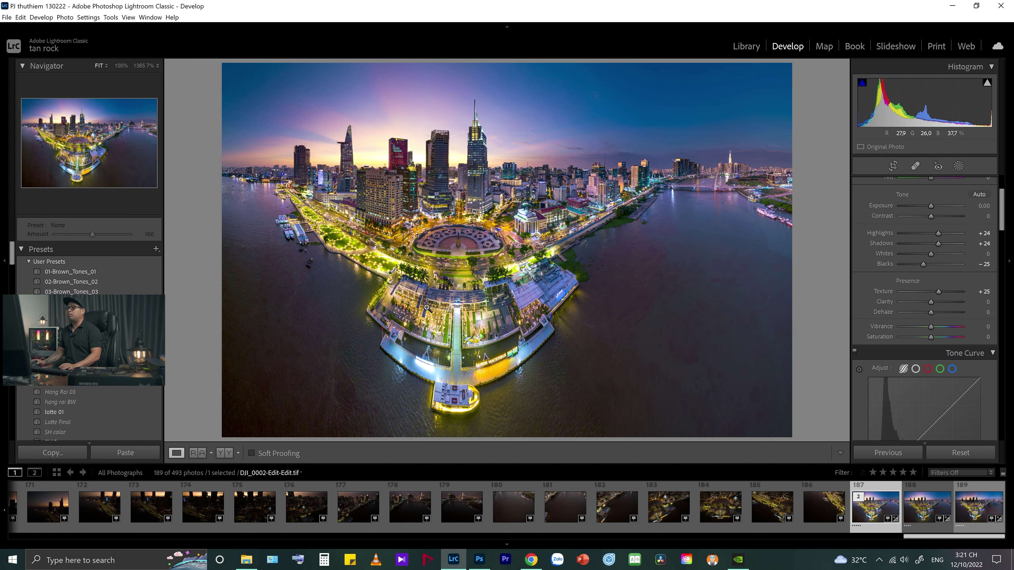
{"action": "key", "text": "f"}
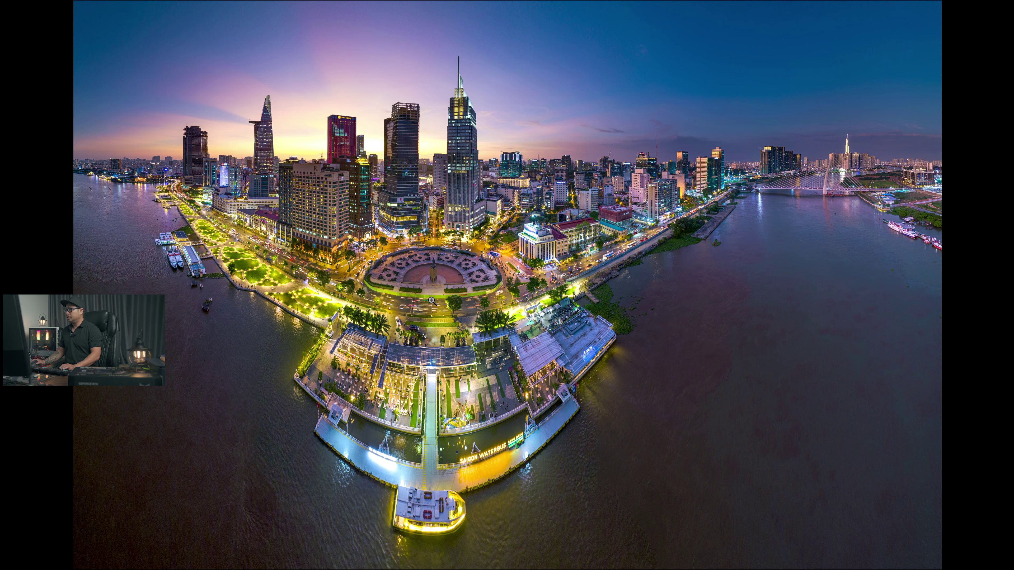
{"action": "key", "text": "f"}
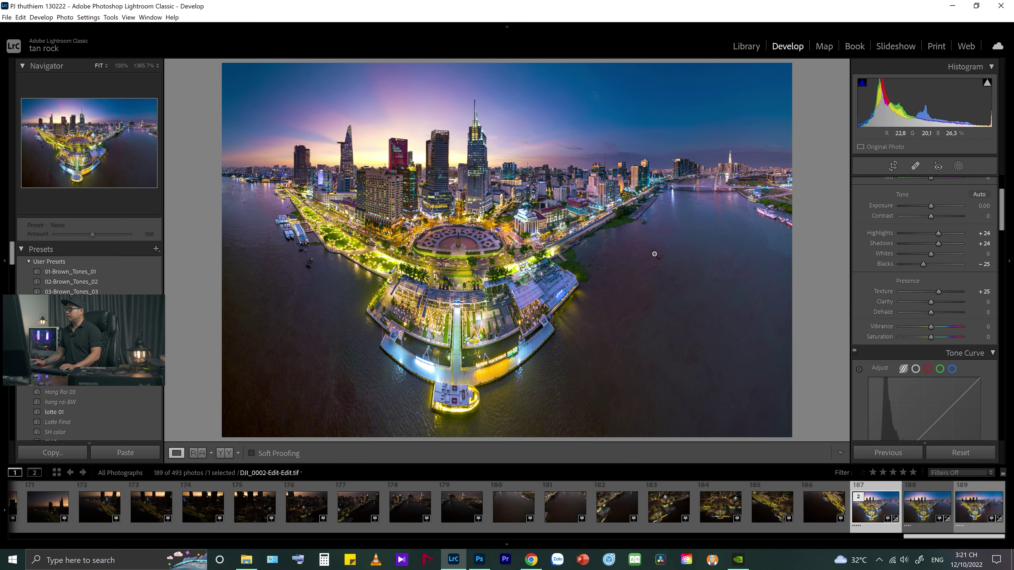
Crop DJI_0002-Edit-Edit.tif by trimming the river on the right and a thin strip along the left edge
{"action": "left_click", "coordinate": [893, 166]}
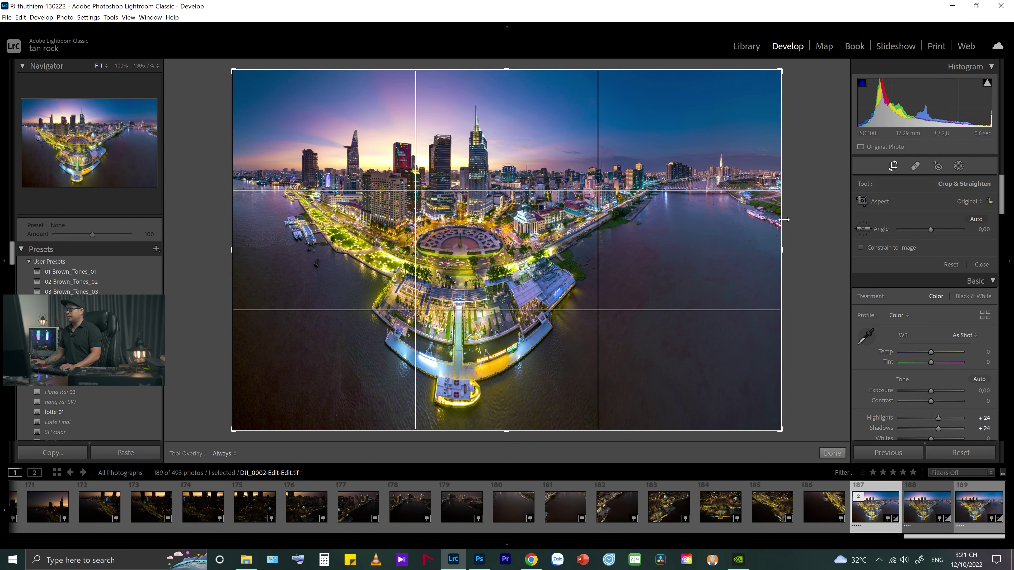
{"action": "left_click_drag", "start_coordinate": [792, 219], "coordinate": [765, 226]}
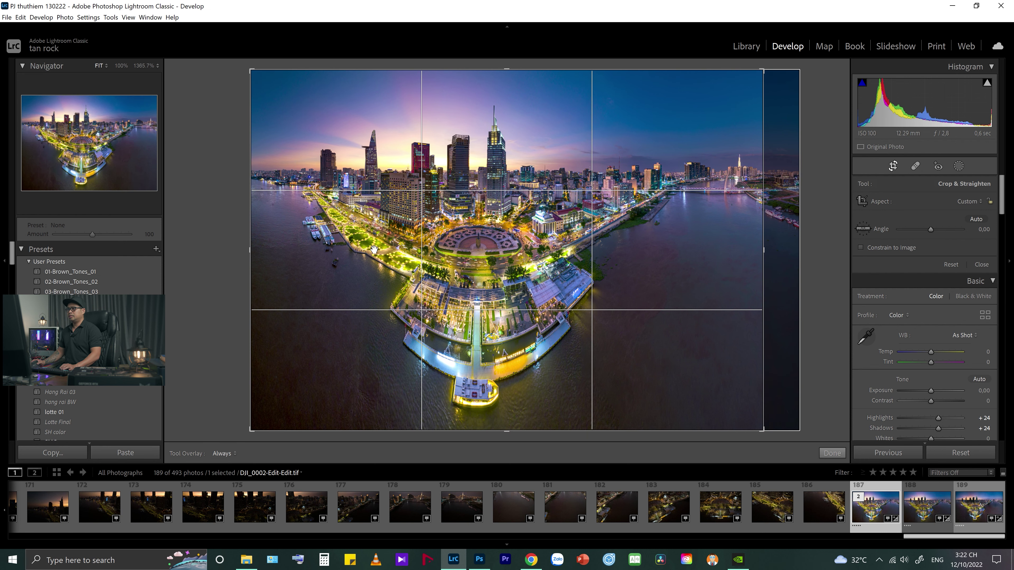
{"action": "left_click_drag", "start_coordinate": [253, 305], "coordinate": [257, 306]}
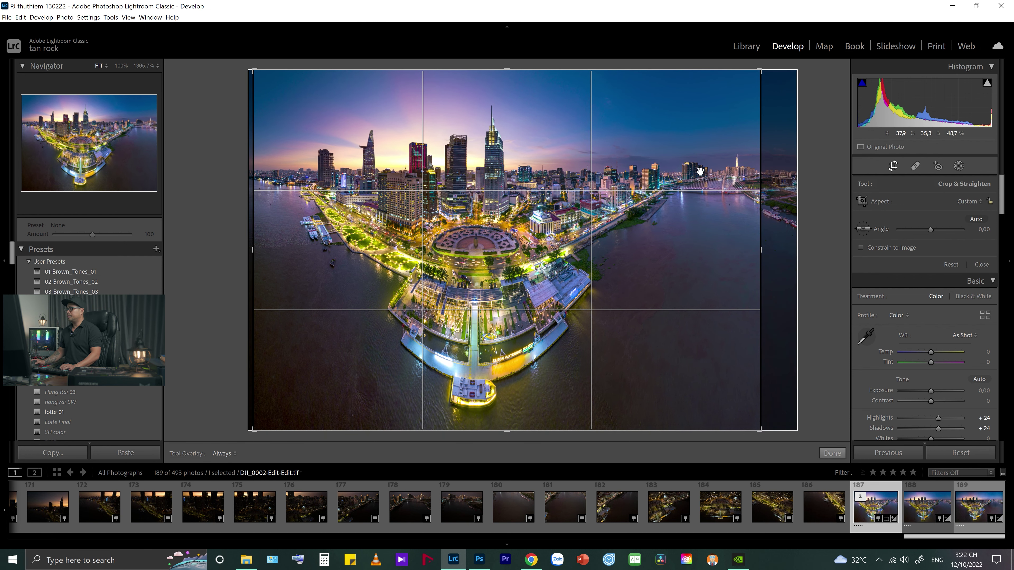
{"action": "left_click", "coordinate": [892, 166]}
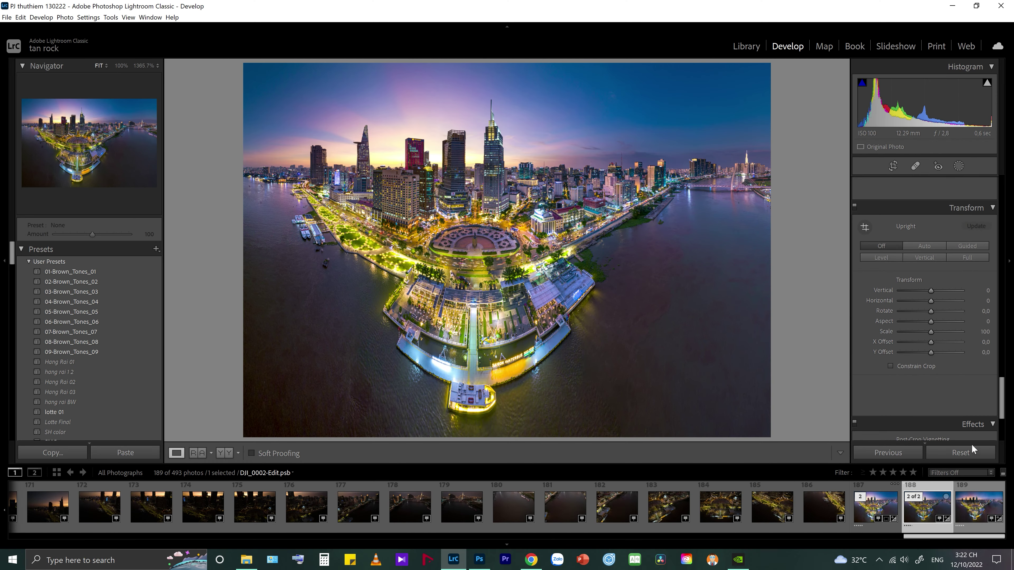
Reset Saturation to 0 in the Basic adjustments of DJI_0002-Edit.psb
{"action": "left_click_drag", "start_coordinate": [1001, 408], "coordinate": [998, 203]}
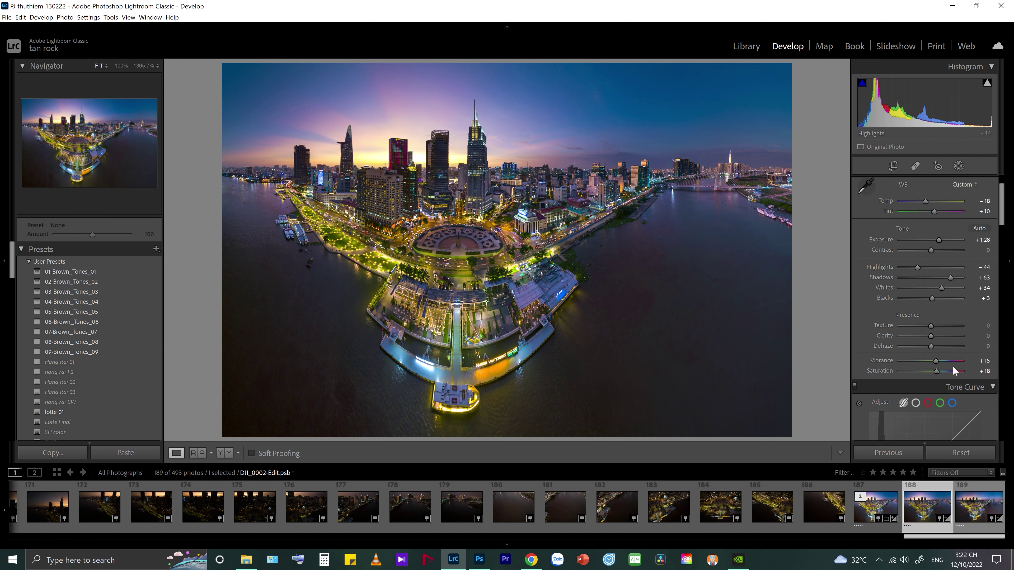
{"action": "double_click", "coordinate": [937, 370]}
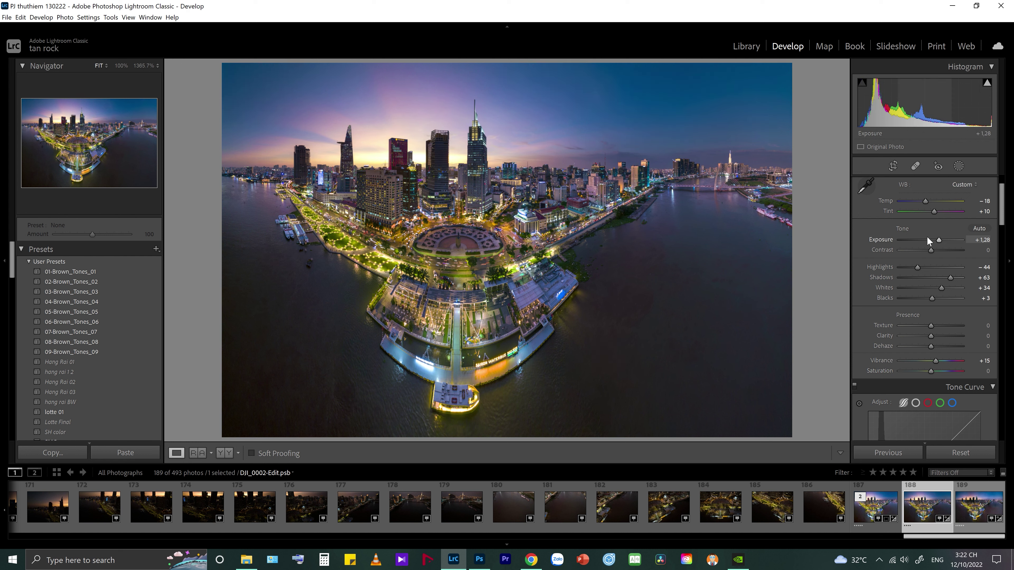
Reopen DJI_0002-Edit-Edit.tif, try a higher Vibrance and reset it to 0
{"action": "left_click", "coordinate": [881, 507]}
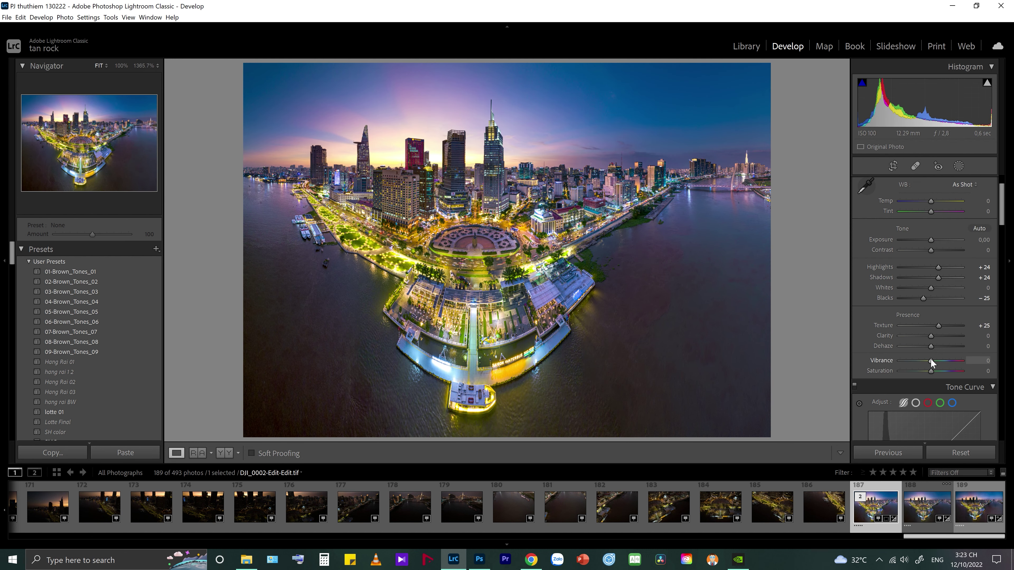
{"action": "mouse_move", "coordinate": [928, 359]}
{"action": "left_mouse_down"}
{"action": "mouse_move", "coordinate": [948, 358]}
{"action": "mouse_move", "coordinate": [936, 359]}
{"action": "left_mouse_up"}
{"action": "double_click", "coordinate": [936, 359]}
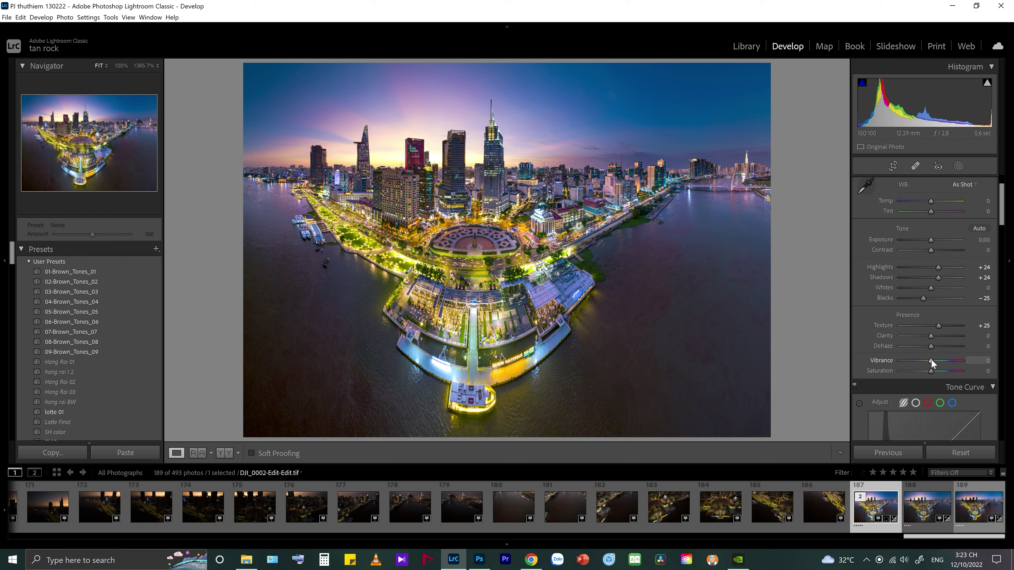